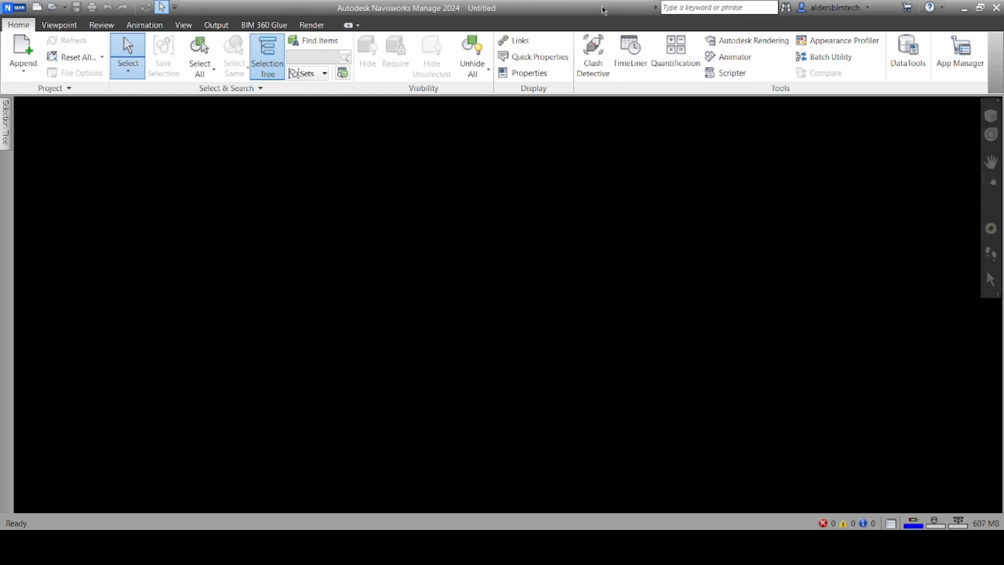
Minimize the empty Navisworks window so the Revit building model shows again
click(964, 9)
Launch Navisworks Manage 2024 from the desktop and tour its ribbon tabs, ending on Home
click(965, 9)
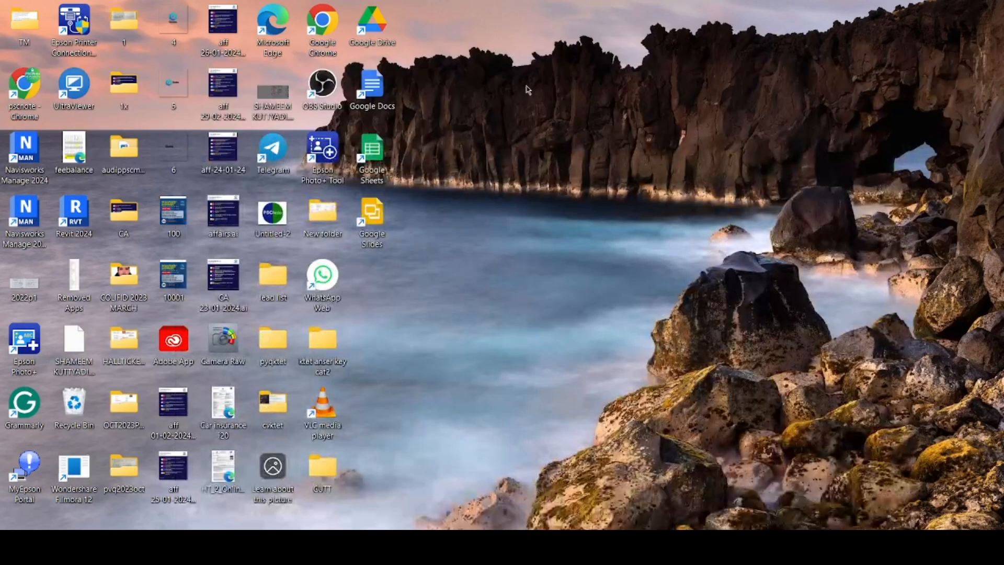
double_click(28, 155)
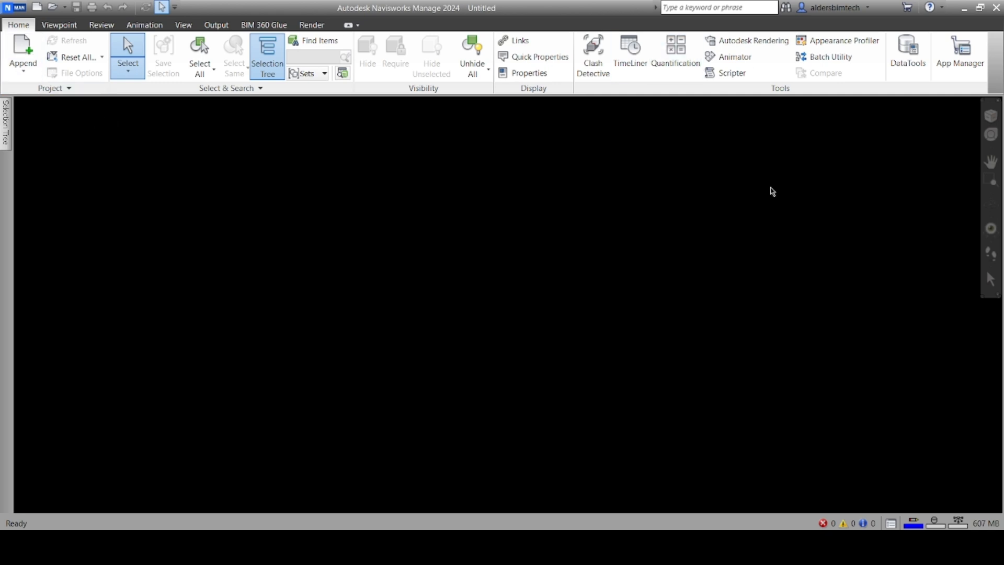
click(56, 26)
click(105, 26)
click(145, 26)
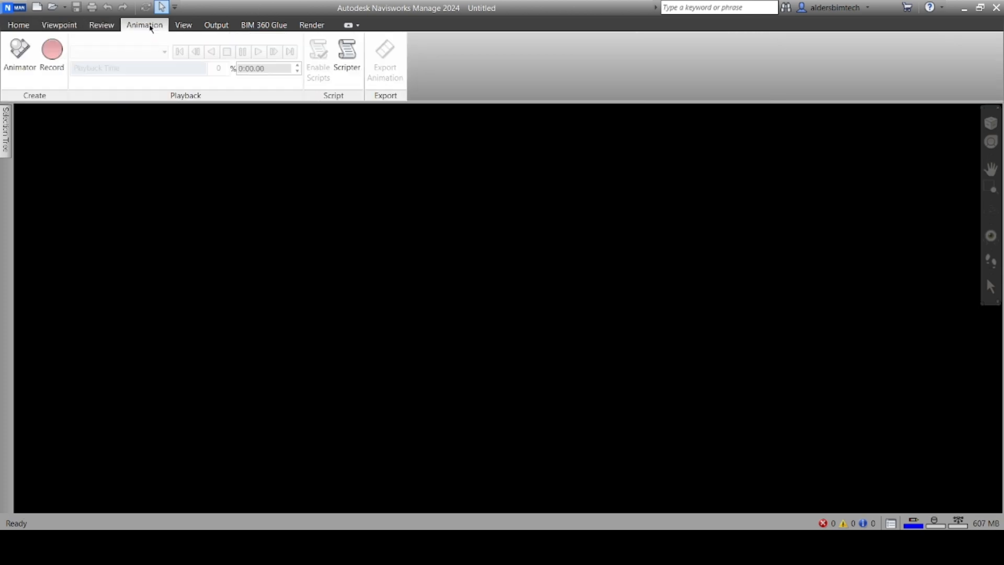
click(183, 25)
click(217, 26)
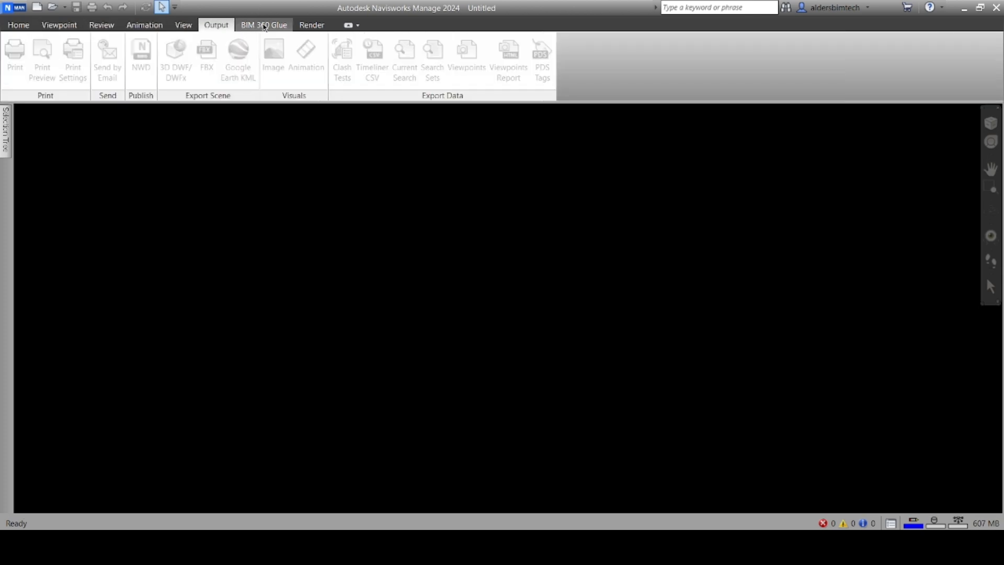
click(265, 26)
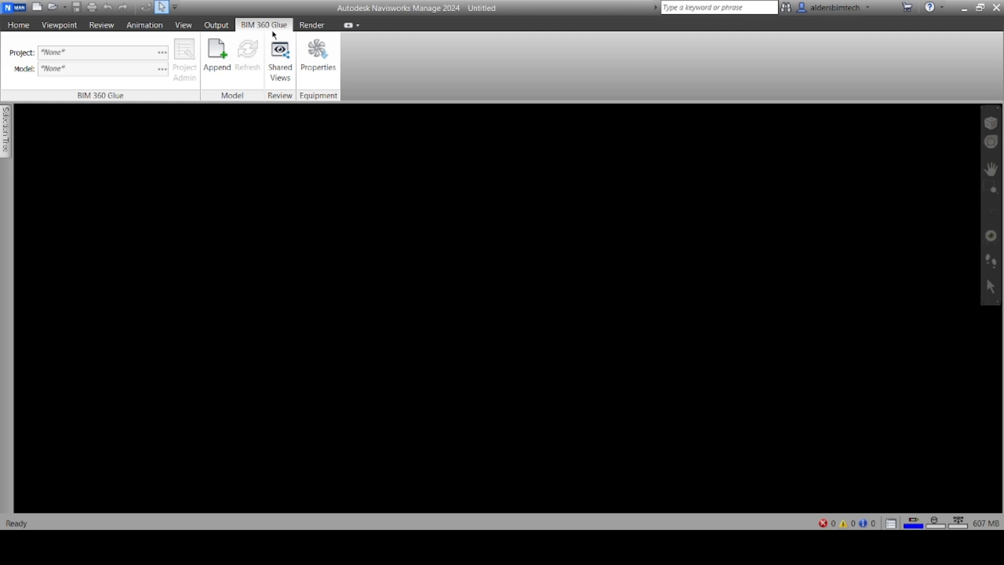
click(309, 26)
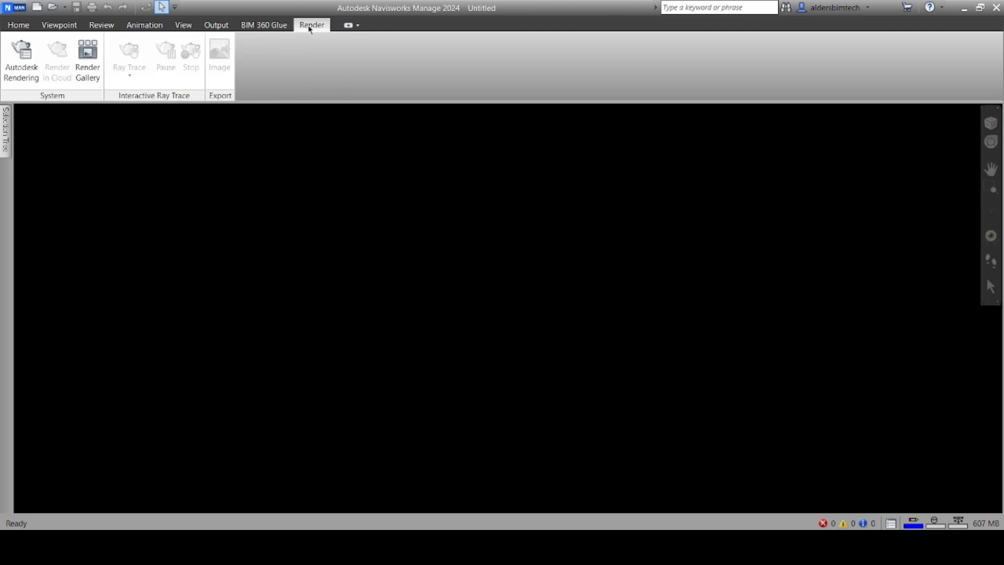
click(30, 26)
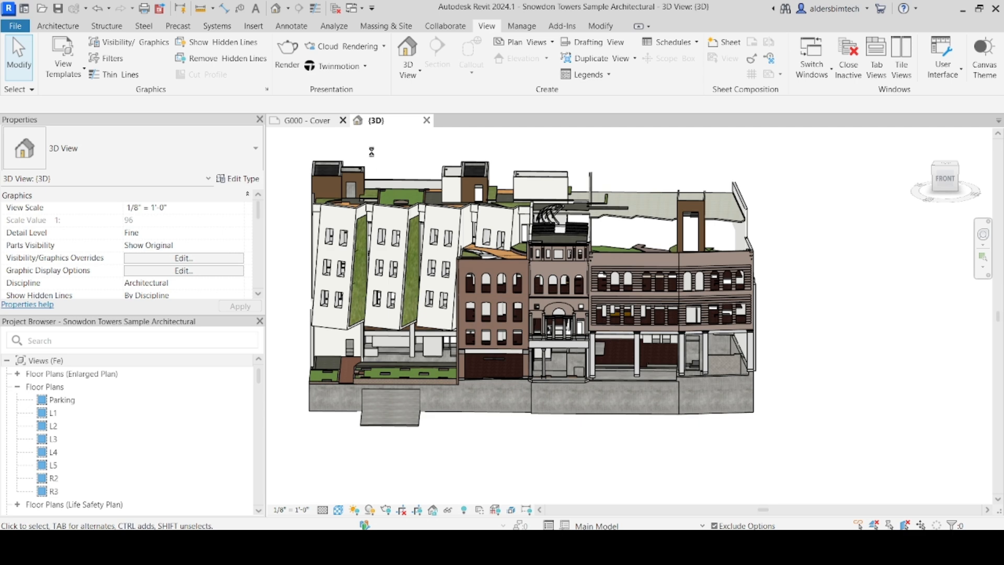
Orbit the realistic 3D view to show the building's roof terraces
shift+middle_drag(527, 189, 580, 229)
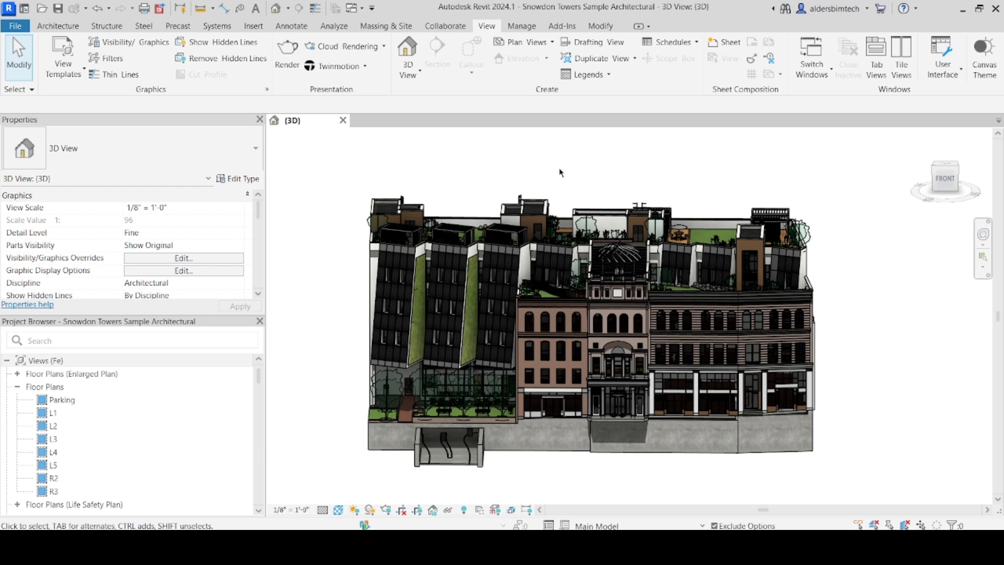
mouse_move(258, 376)
mouse_down()
mouse_move(254, 419)
mouse_move(255, 374)
mouse_up()
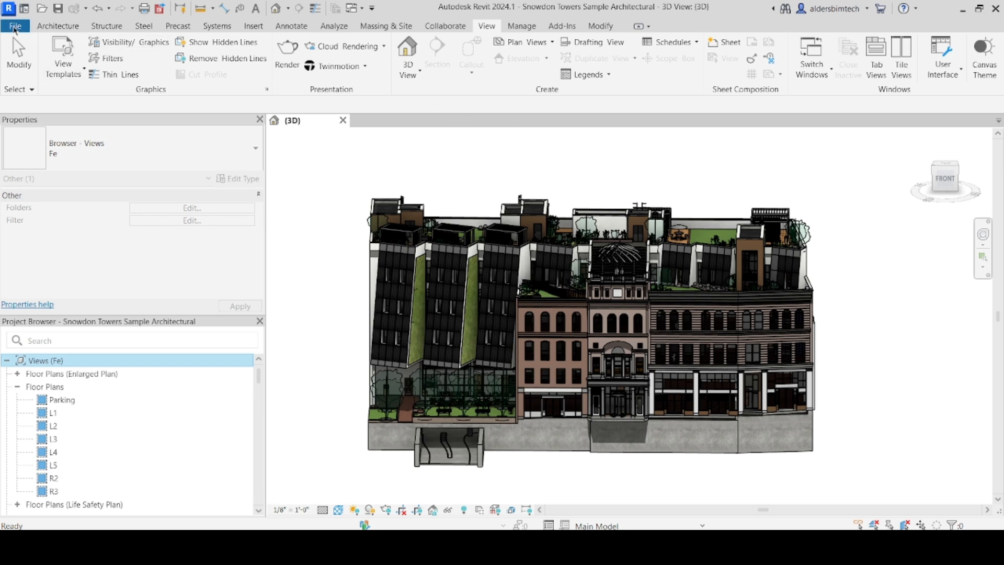
click(14, 29)
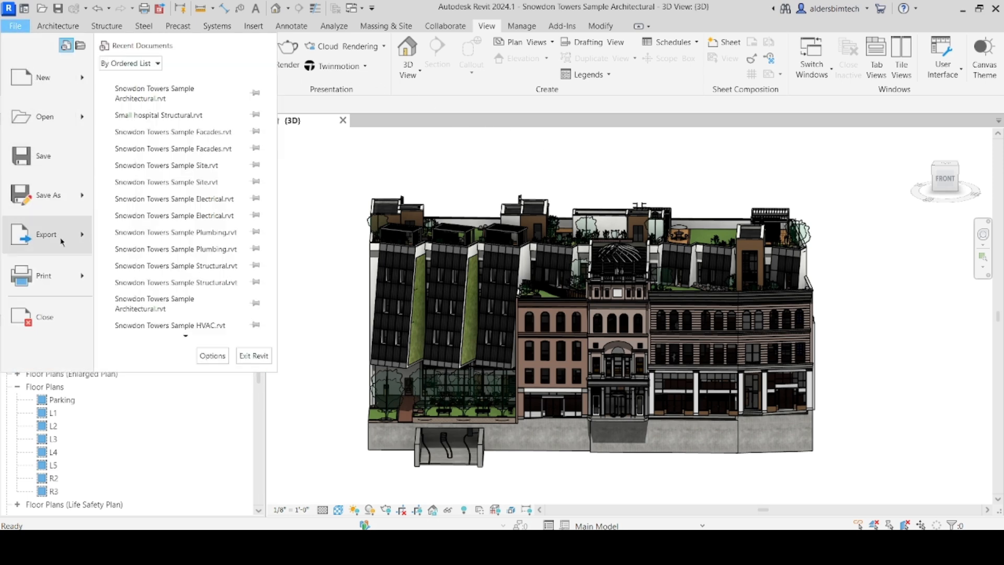
mouse_move(63, 241)
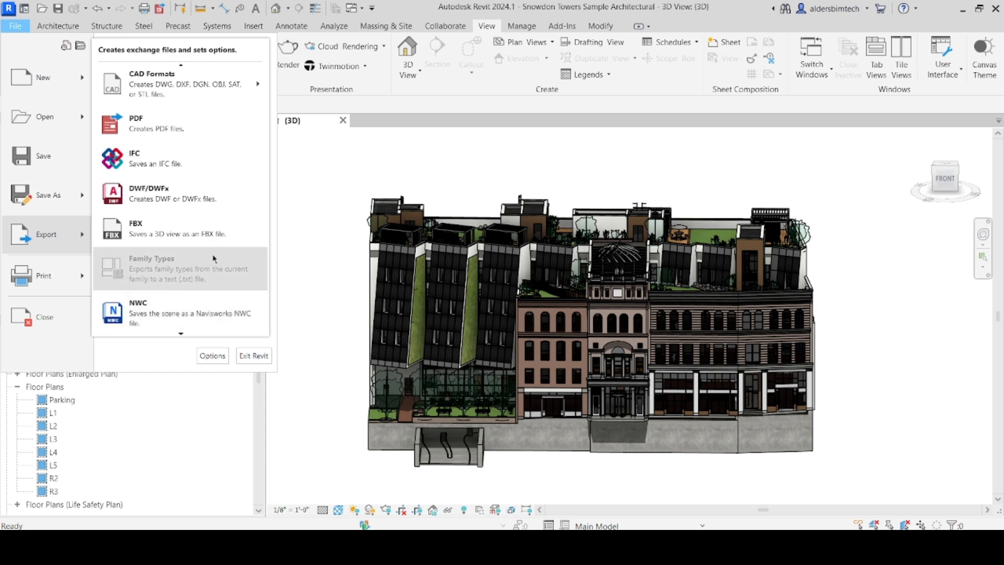
click(316, 182)
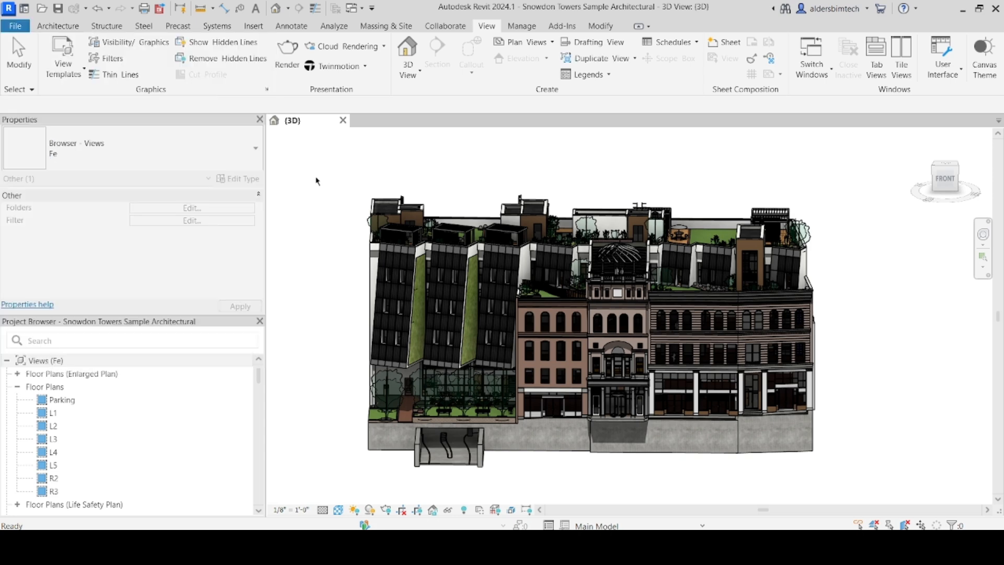
click(541, 27)
Check the Navisworks 2024 entries under Add-Ins External Tools, then launch Microsoft Edge
click(558, 29)
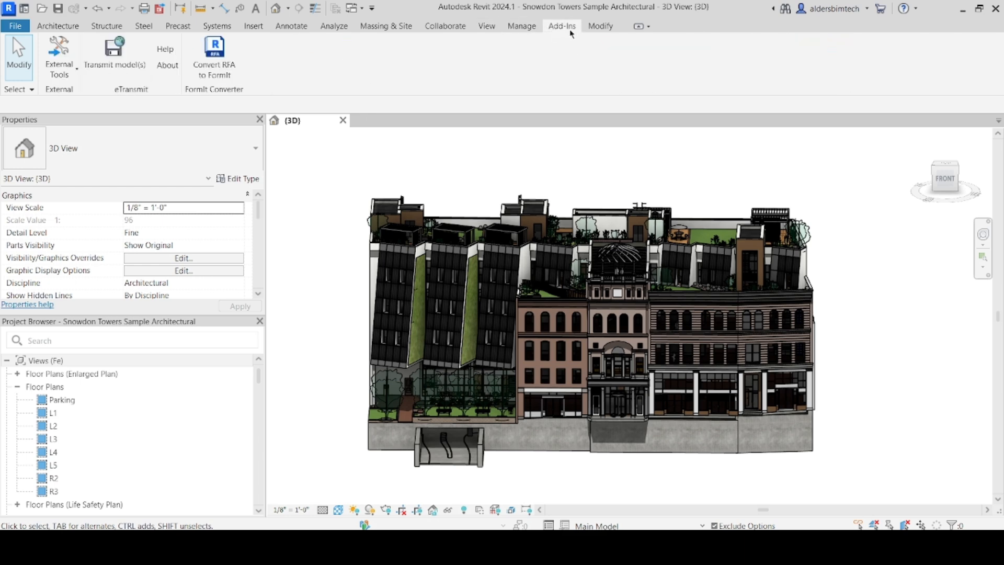
click(74, 76)
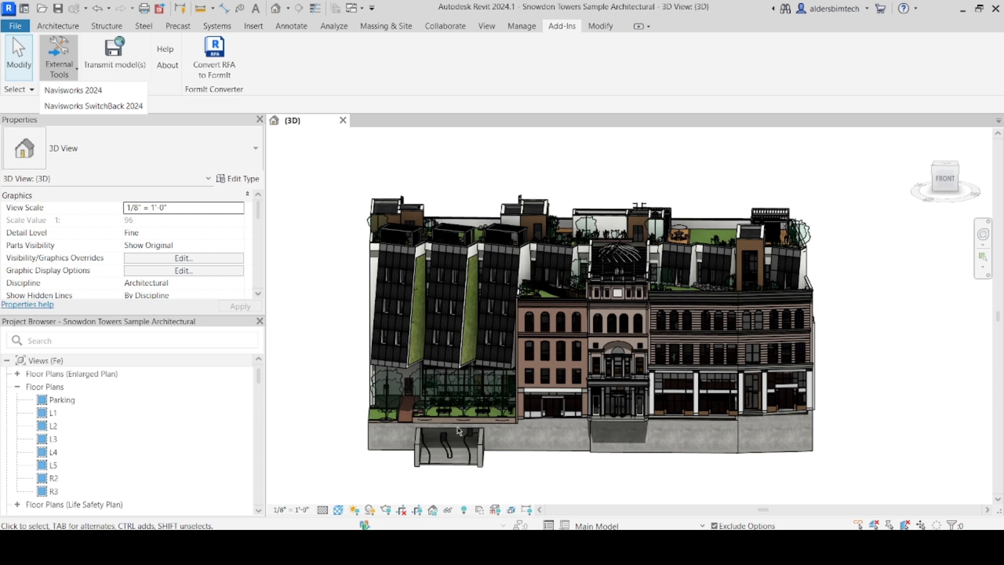
click(541, 546)
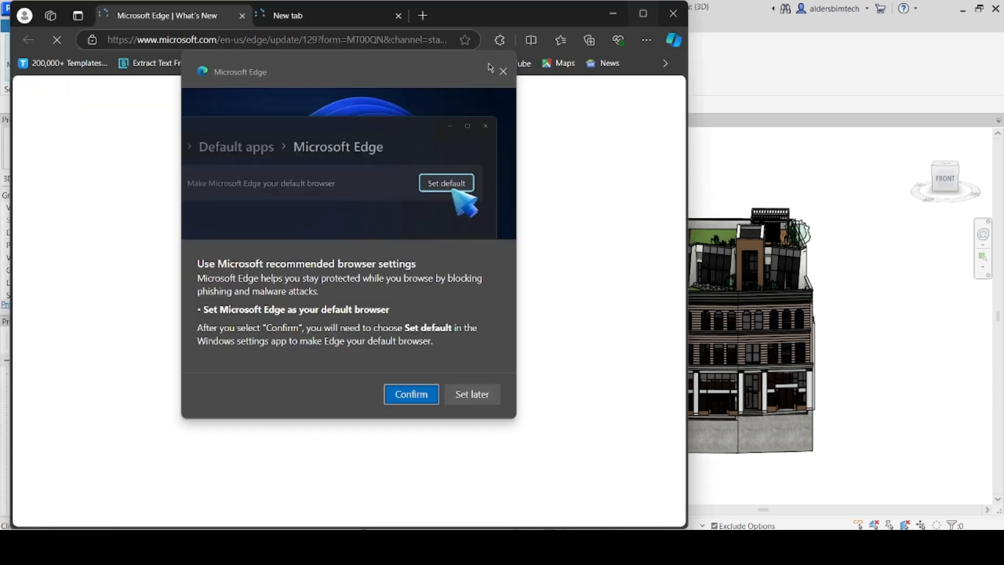
Dismiss the default-browser prompt and search 'naviswork exporter for revit 2024' in a new tab
click(423, 17)
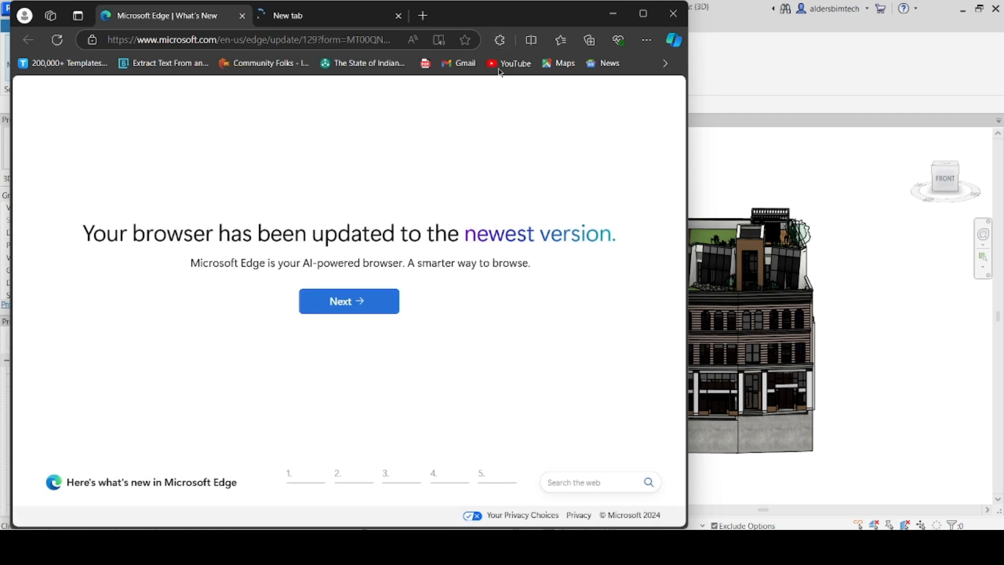
click(424, 17)
click(382, 40)
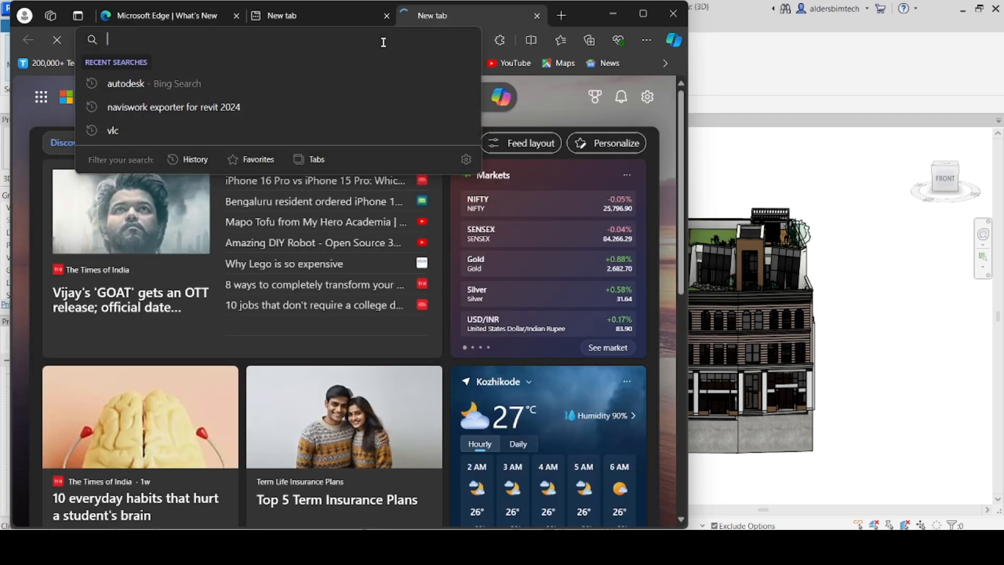
text(autodesk)
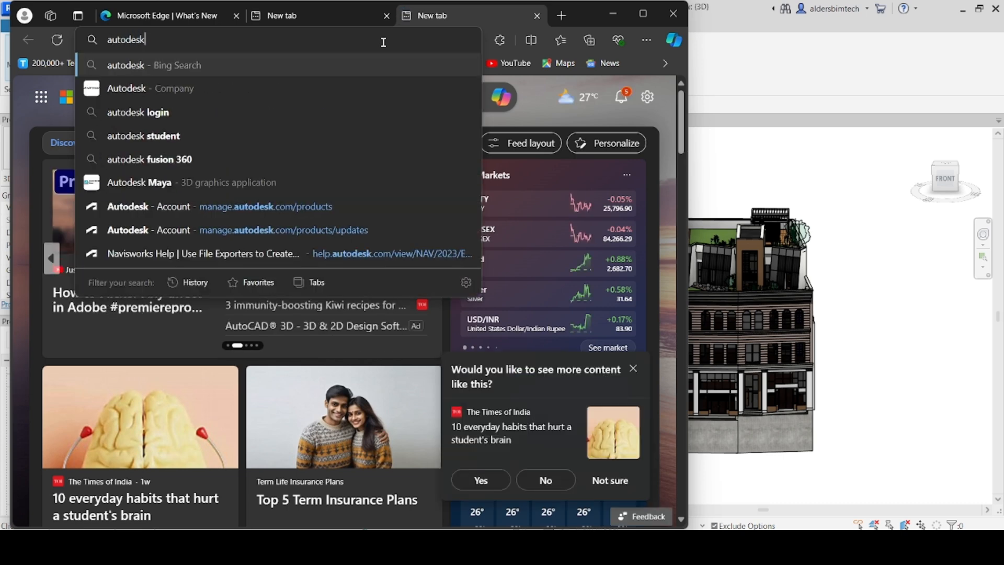
key(BackSpace)
key(BackSpace)
key(BackSpace)
key(BackSpace)
key(BackSpace)
key(BackSpace)
key(BackSpace)
key(BackSpace)
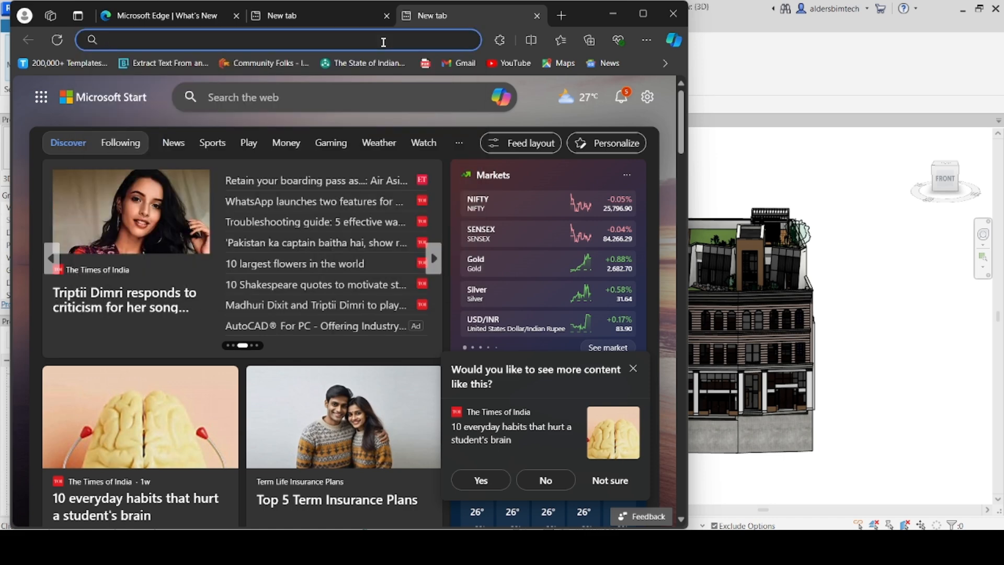
text(naviswork ex)
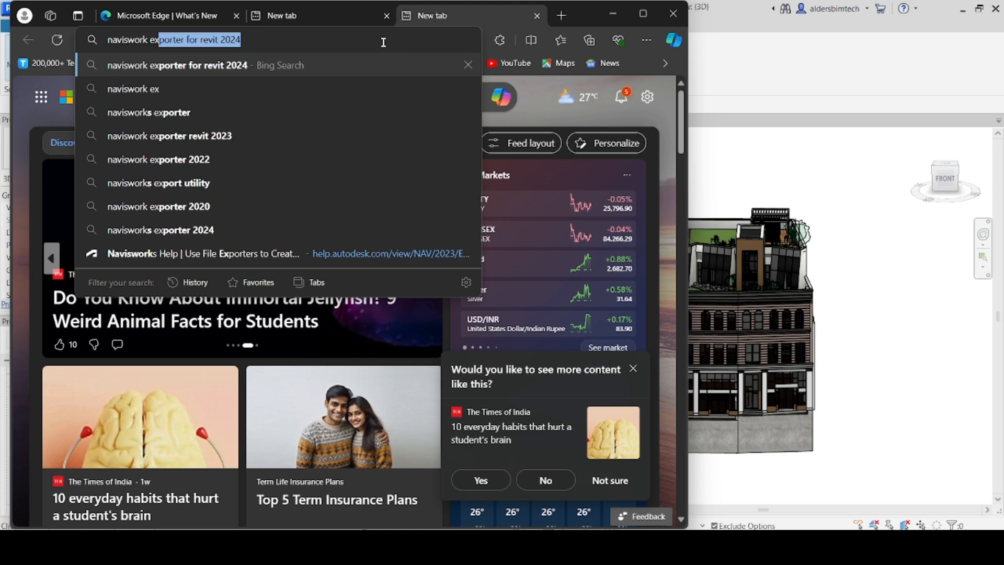
text(po)
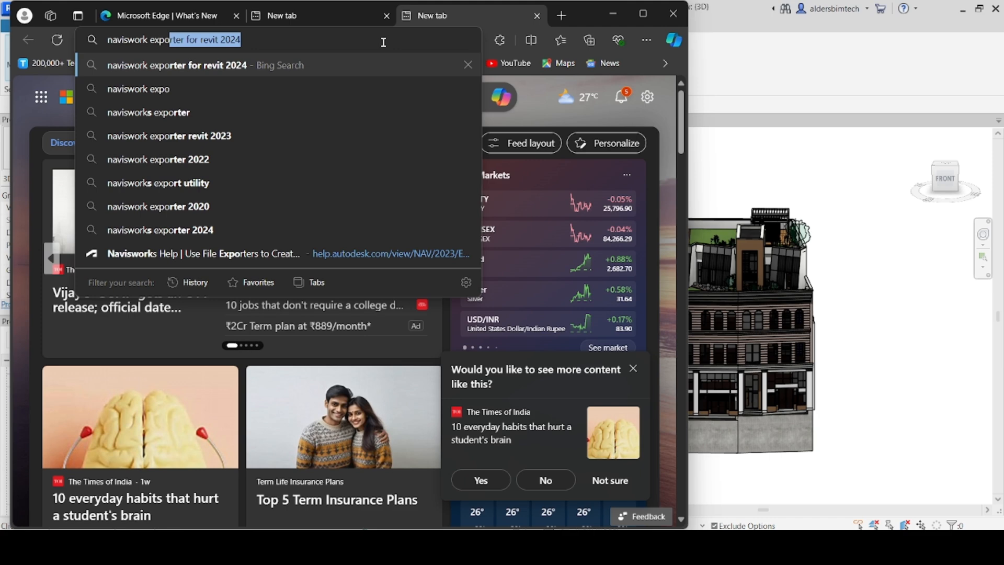
key(Return)
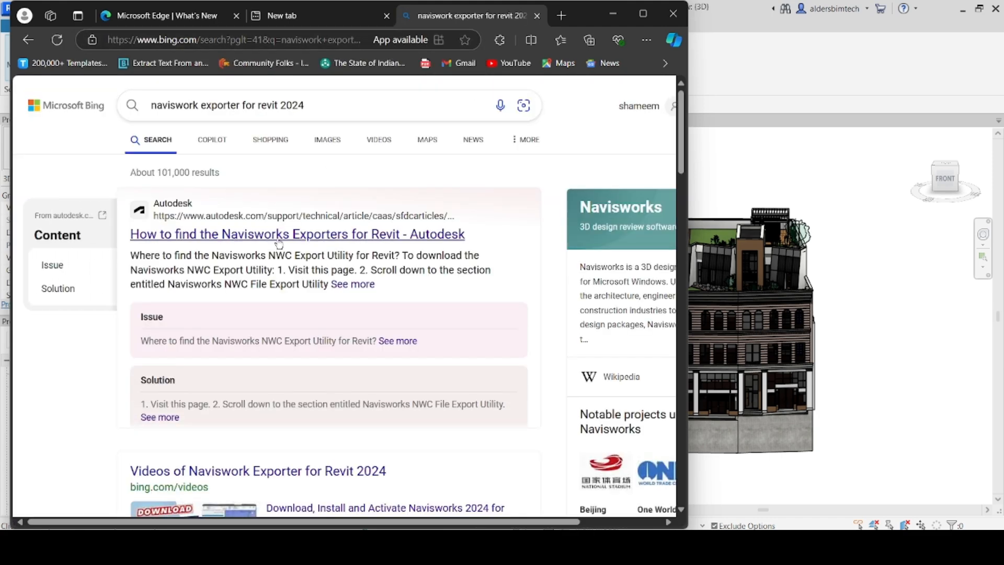
scroll(279, 233, down, 4)
scroll(278, 220, up, 4)
Open Autodesk's article on finding the Navisworks Exporters and follow its link to the downloads page
click(261, 238)
click(646, 17)
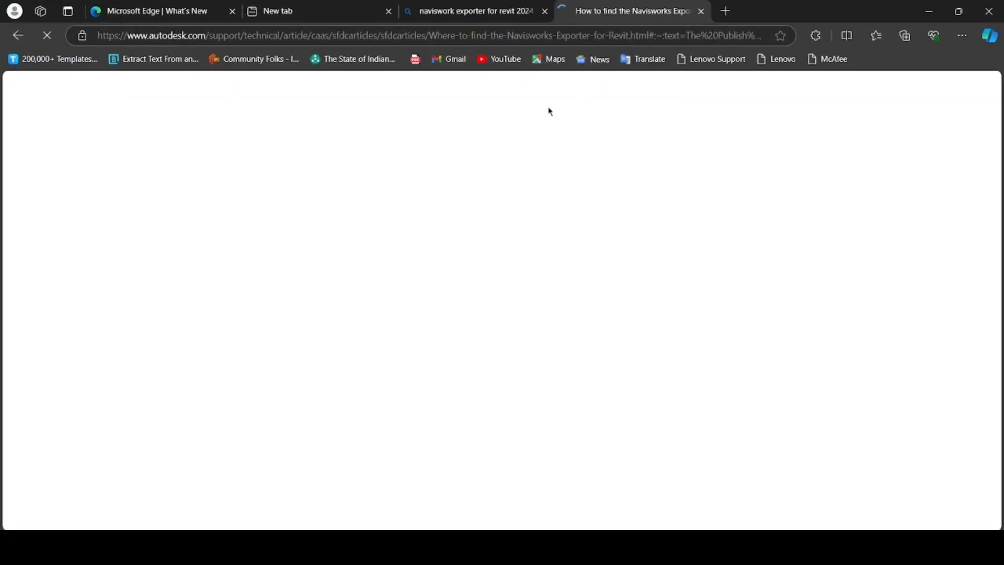
scroll(394, 253, down, 6)
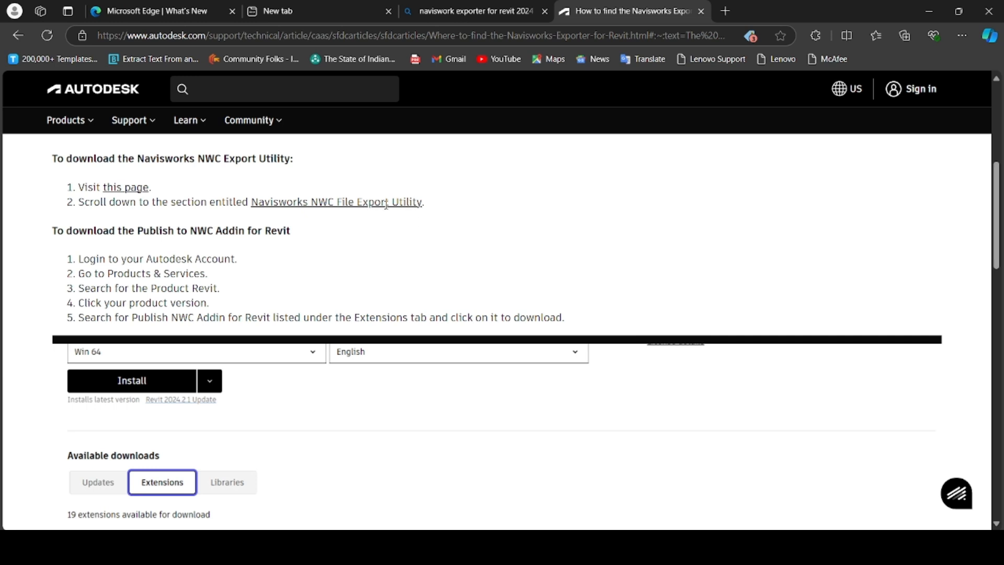
click(137, 190)
Scroll through the Navisworks Freedom and NWC Export Utility download lists for each year
scroll(388, 247, down, 10)
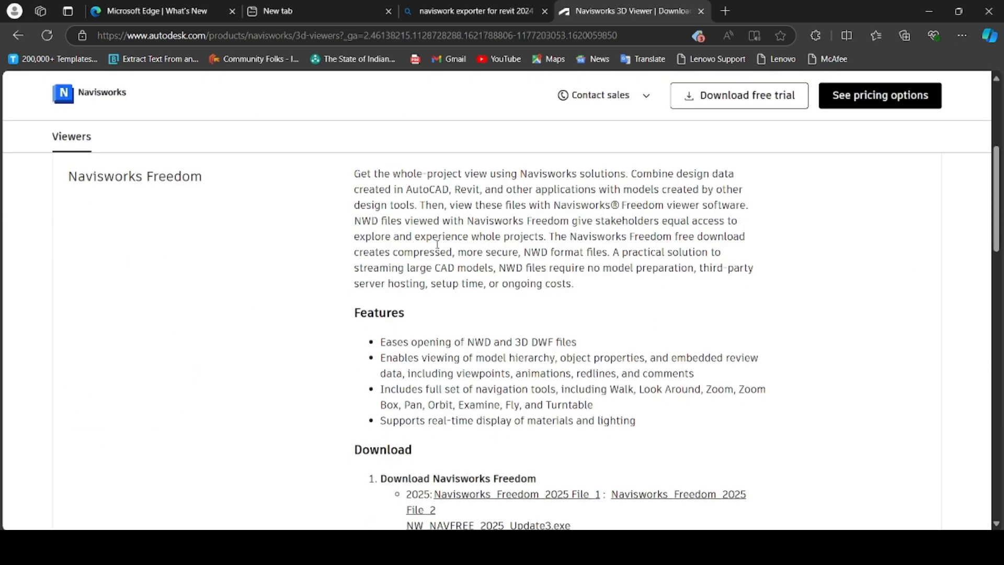
scroll(404, 289, up, 4)
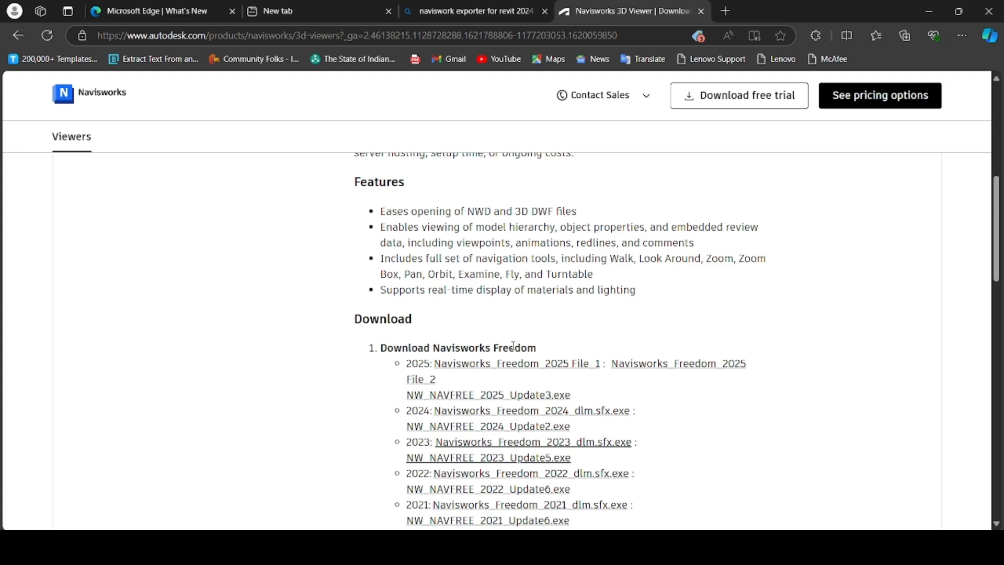
scroll(533, 359, down, 9)
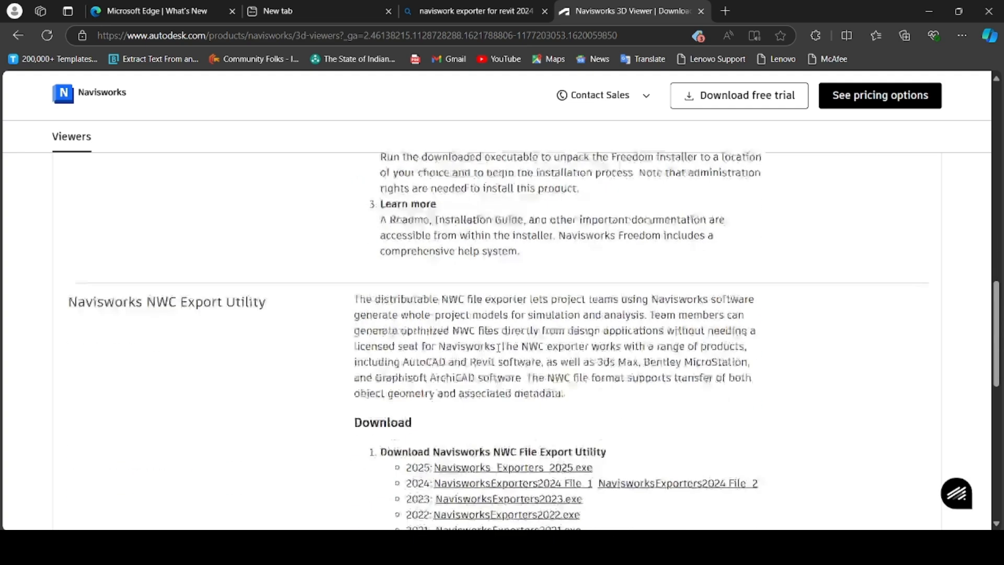
scroll(533, 360, down, 3)
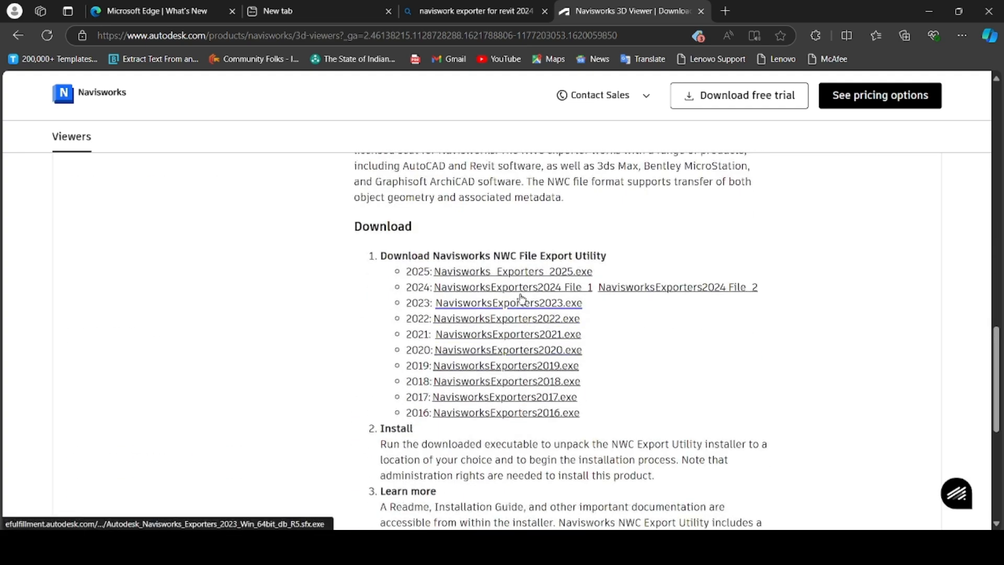
scroll(525, 293, down, 4)
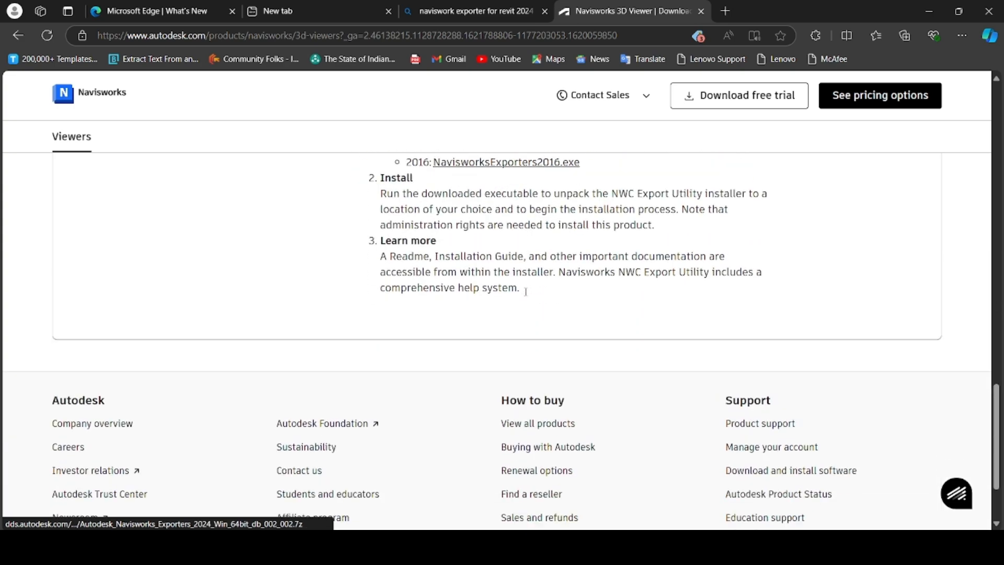
scroll(525, 297, up, 8)
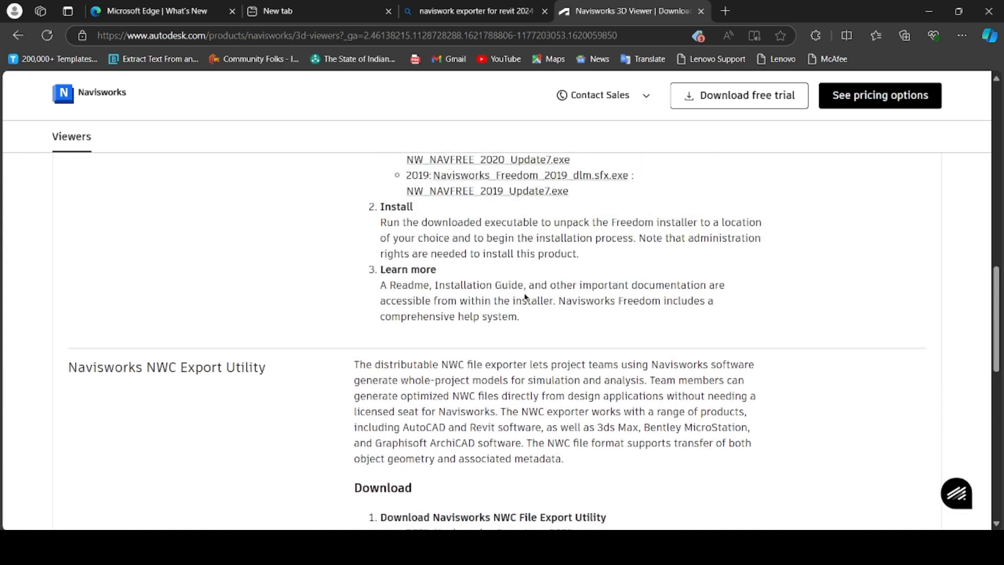
scroll(449, 303, up, 3)
scroll(438, 304, up, 2)
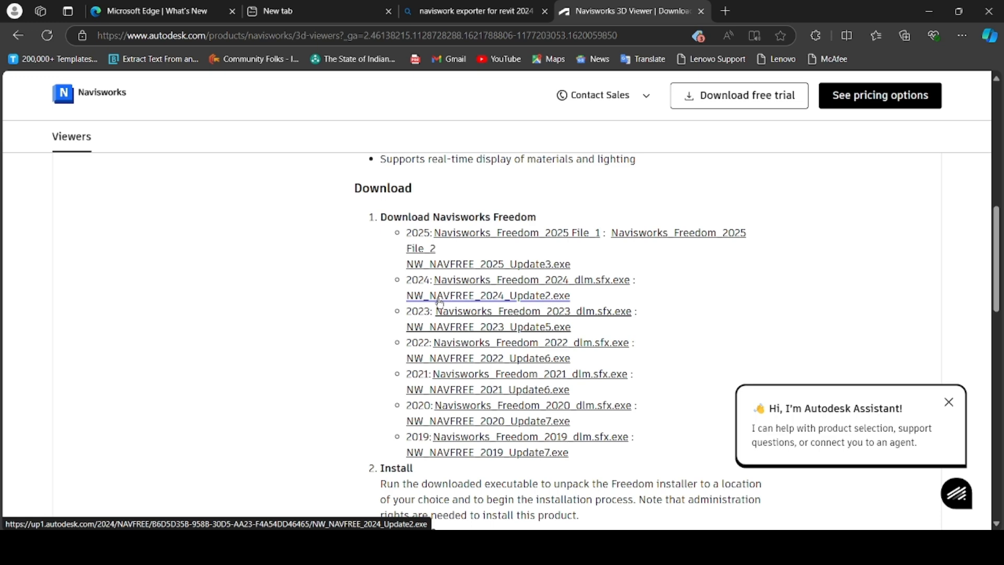
scroll(440, 303, down, 6)
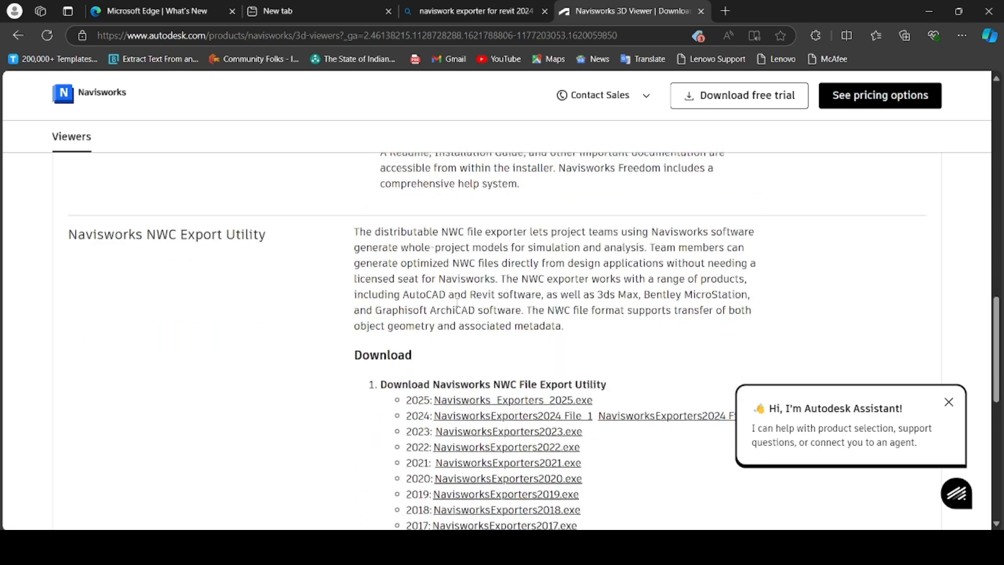
scroll(457, 302, down, 1)
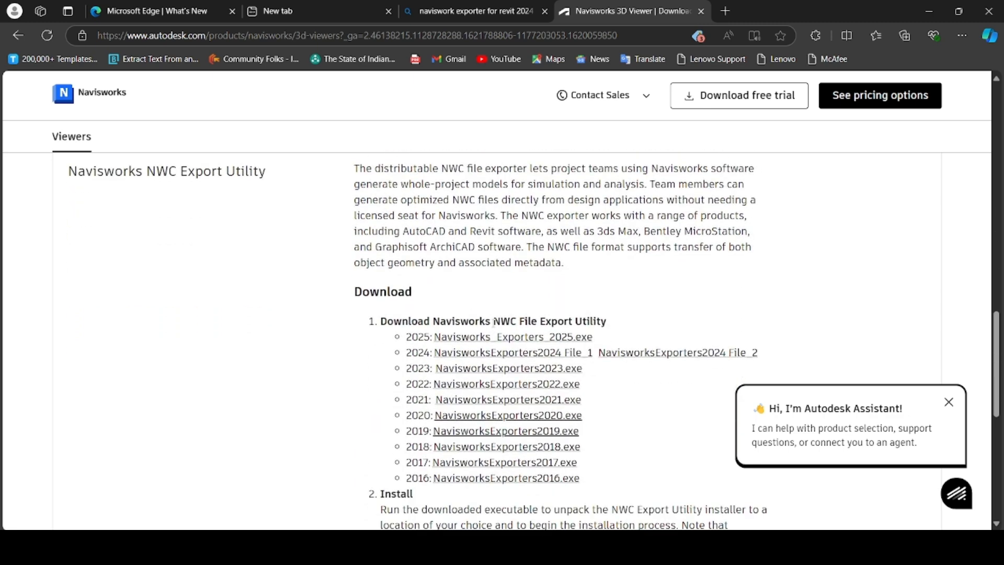
scroll(569, 324, down, 2)
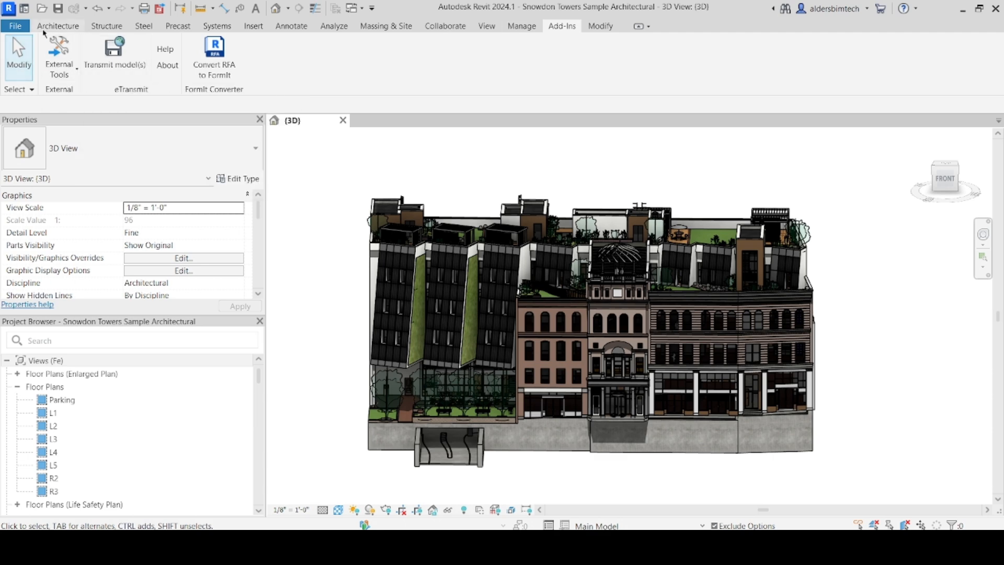
click(15, 26)
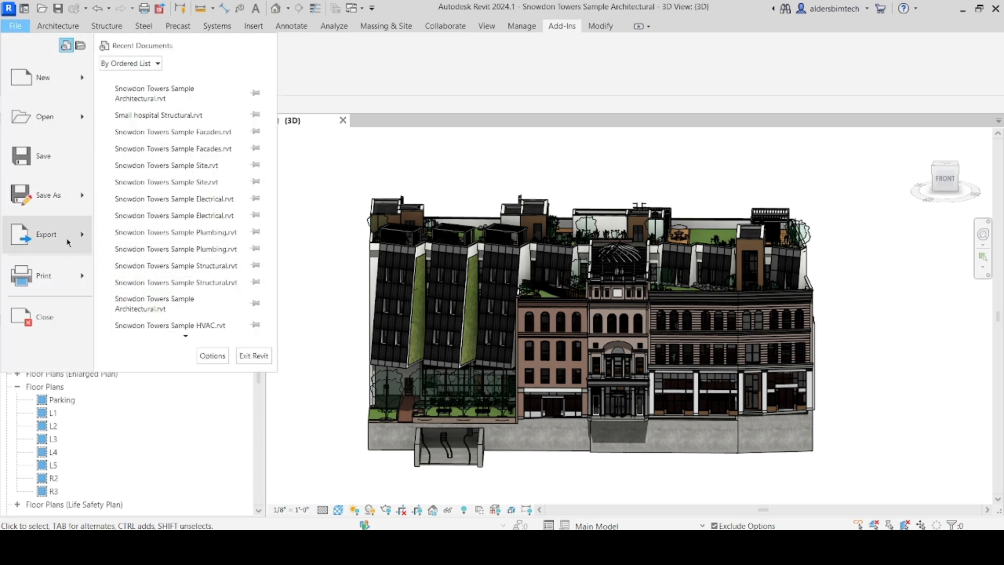
mouse_move(68, 242)
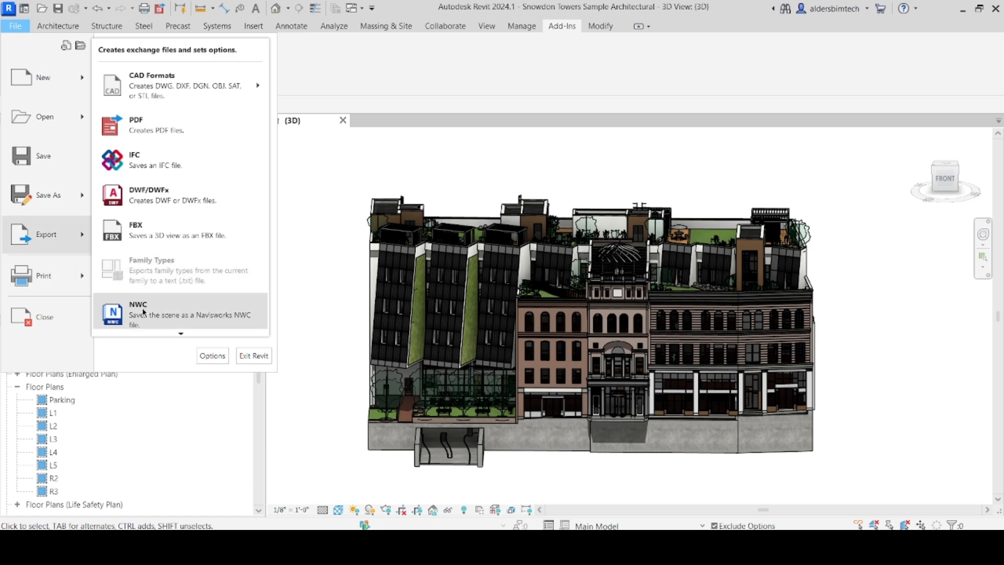
scroll(141, 313, down, 1)
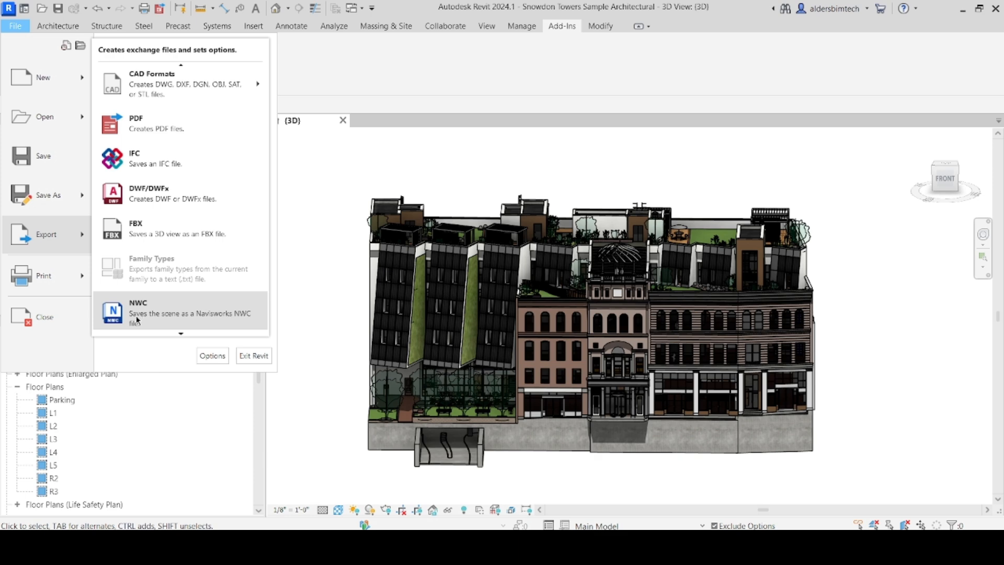
click(307, 214)
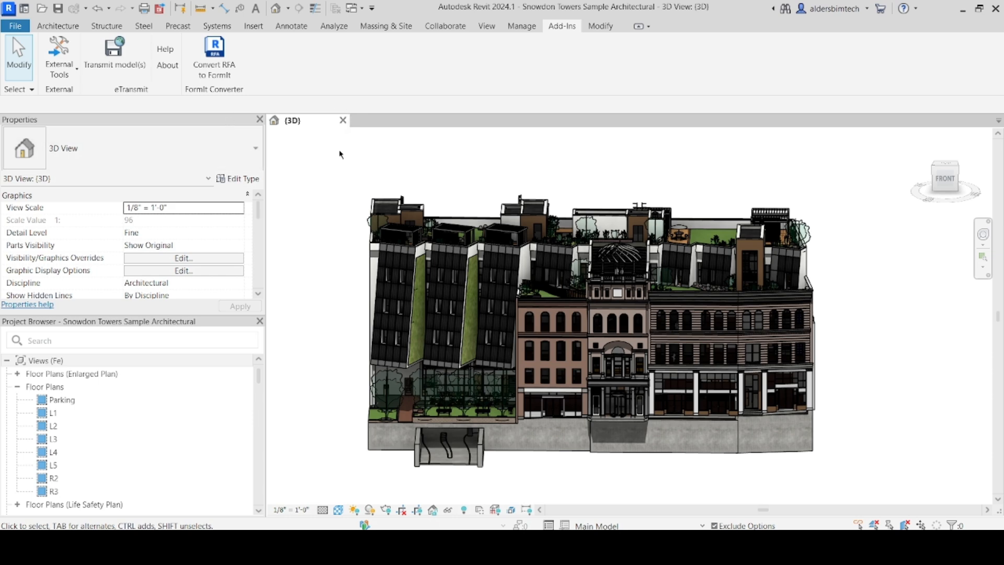
Start the Navisworks 2024 export, keep Navisworks (*.nwc) as the file type, and open Navisworks settings
click(60, 65)
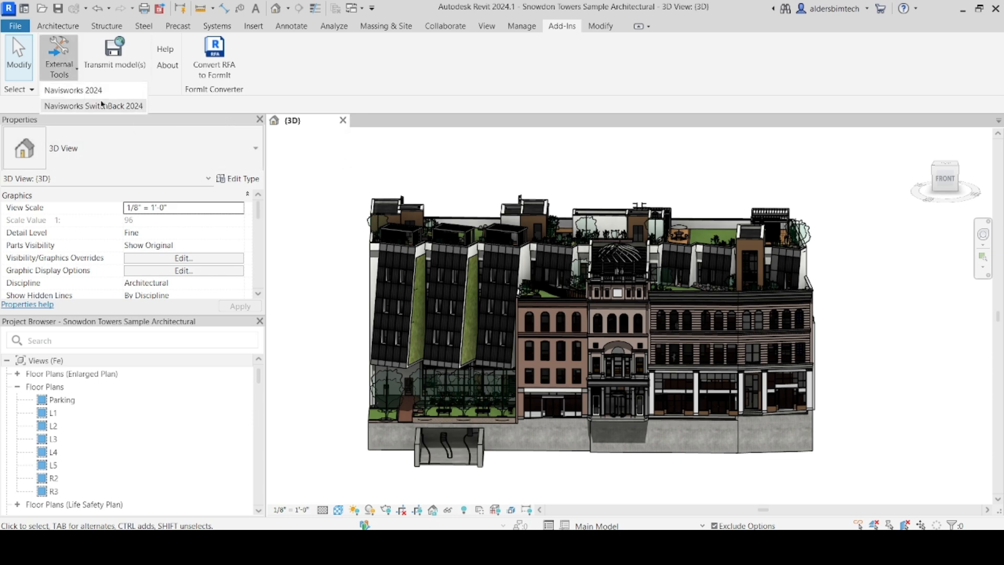
click(99, 93)
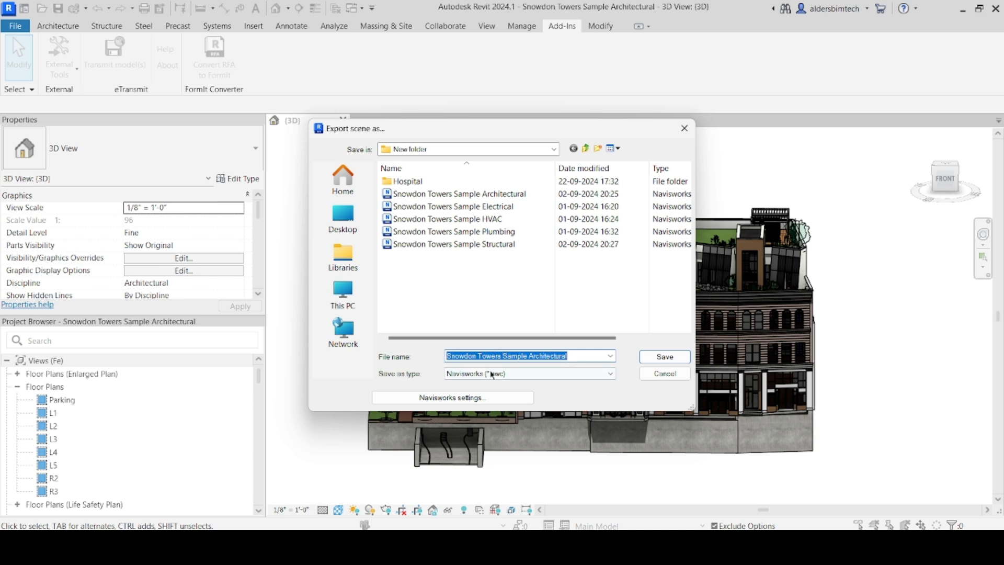
click(526, 374)
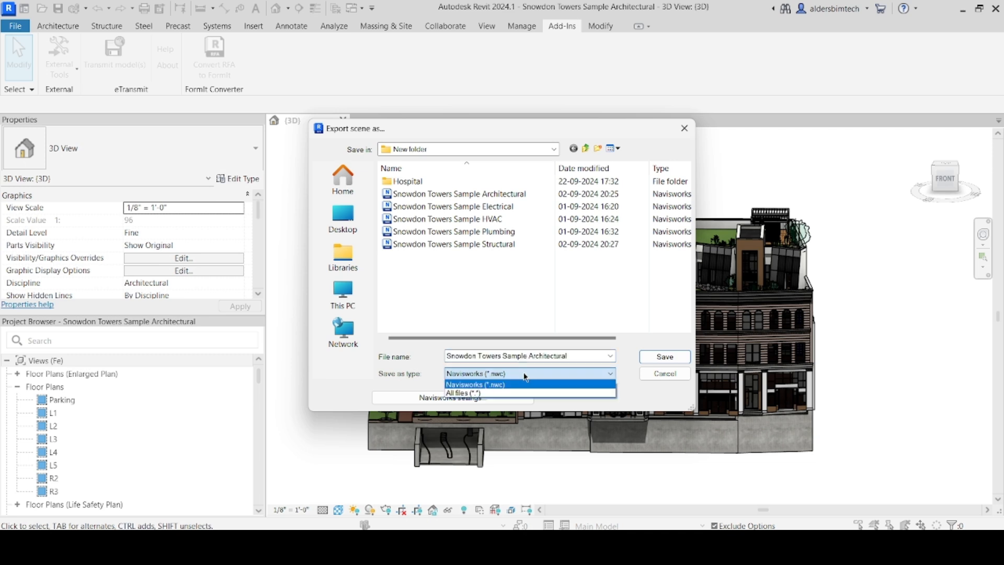
click(509, 387)
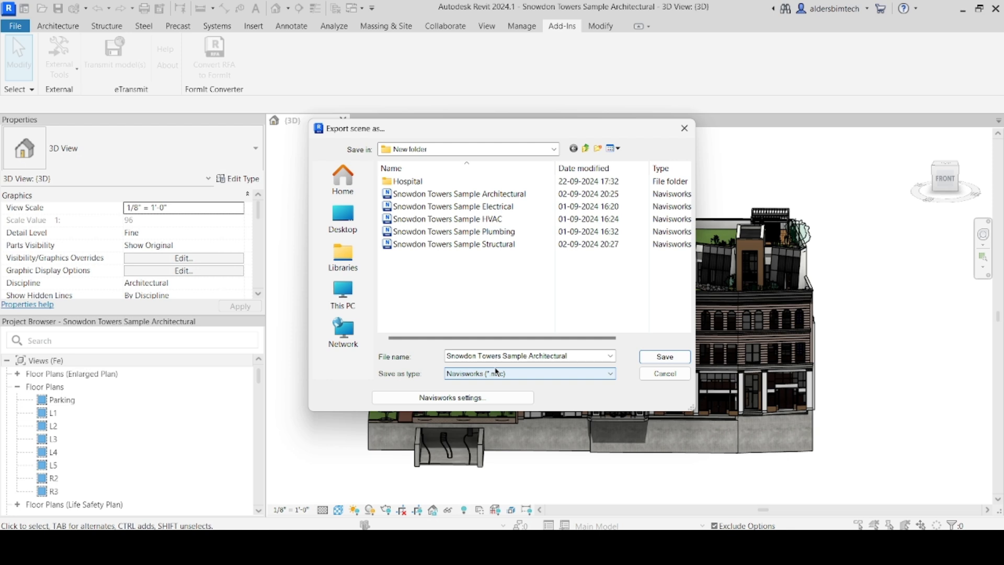
click(500, 399)
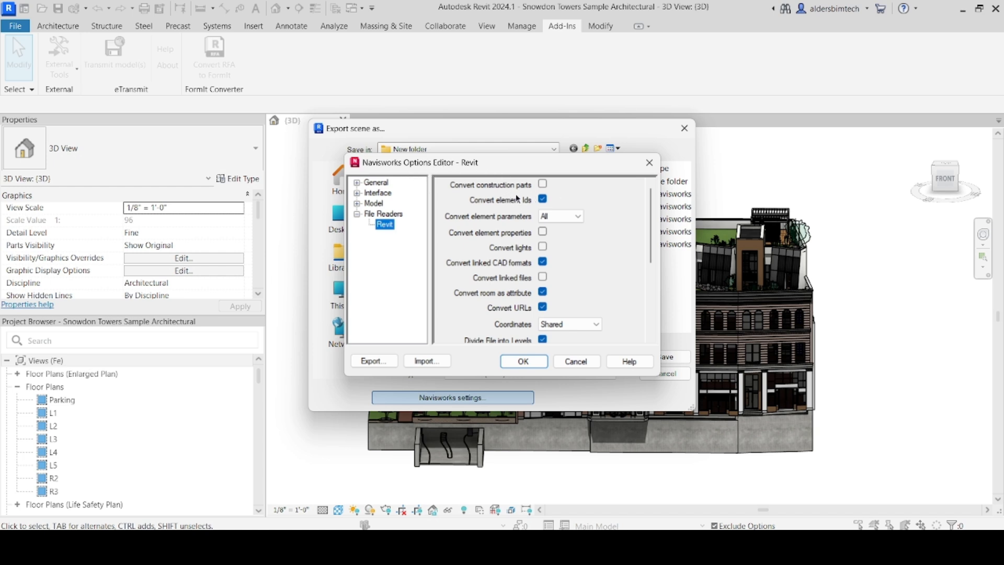
scroll(539, 268, down, 3)
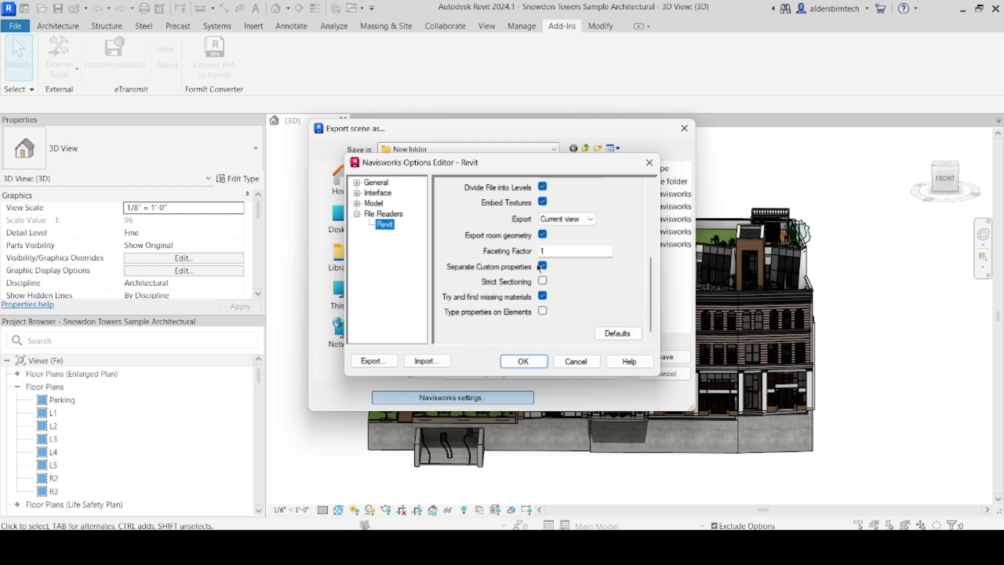
scroll(538, 269, up, 3)
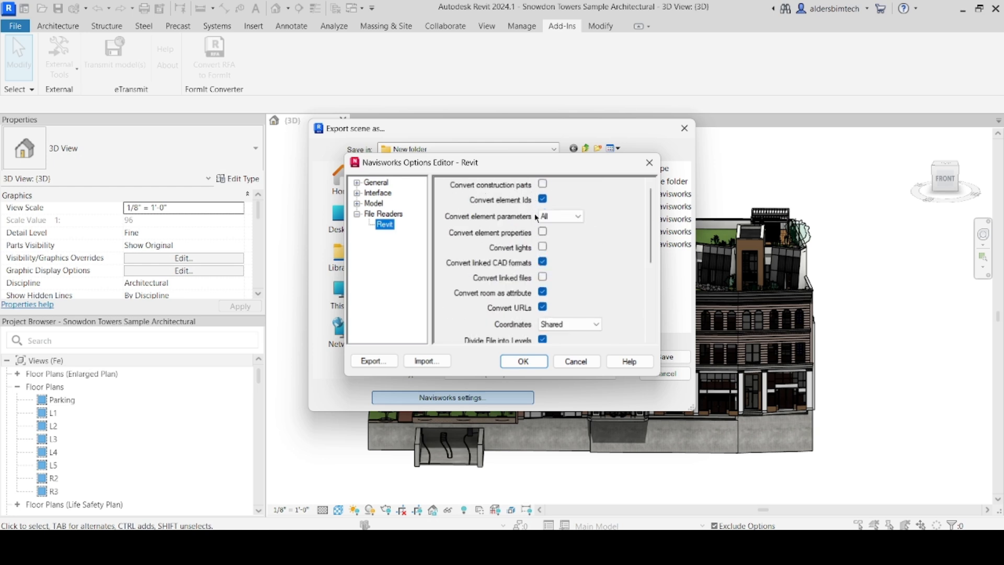
scroll(537, 220, down, 3)
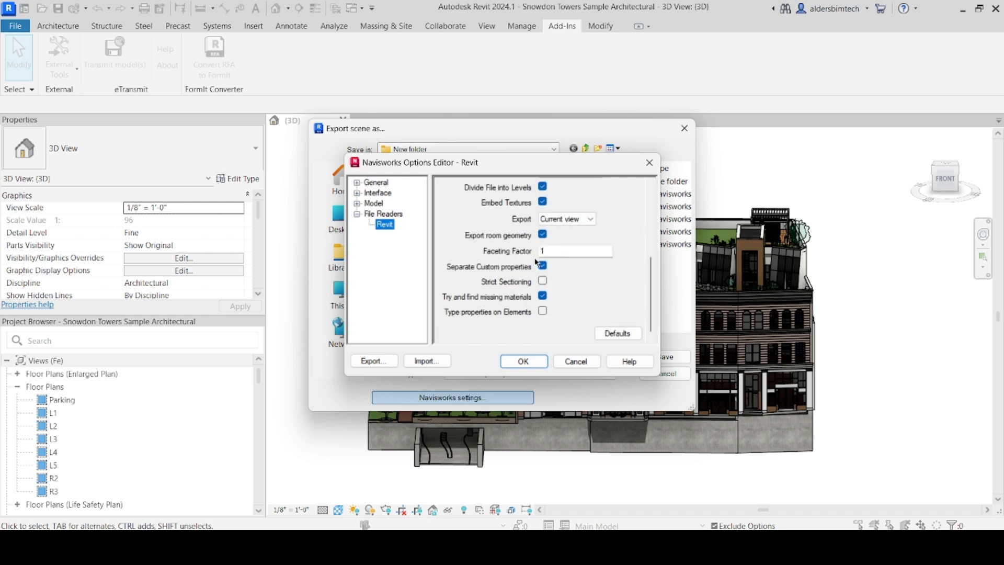
scroll(531, 259, up, 3)
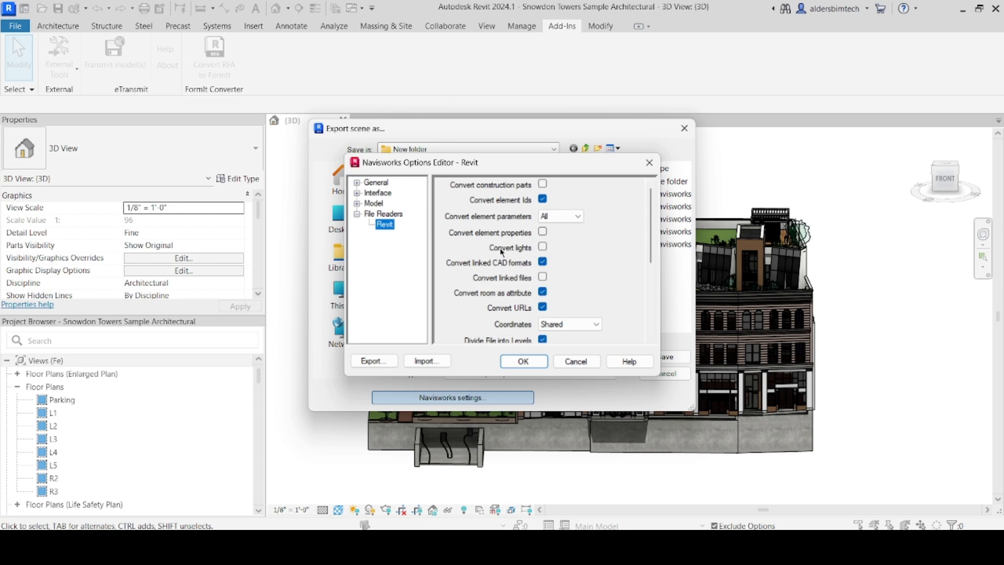
click(524, 362)
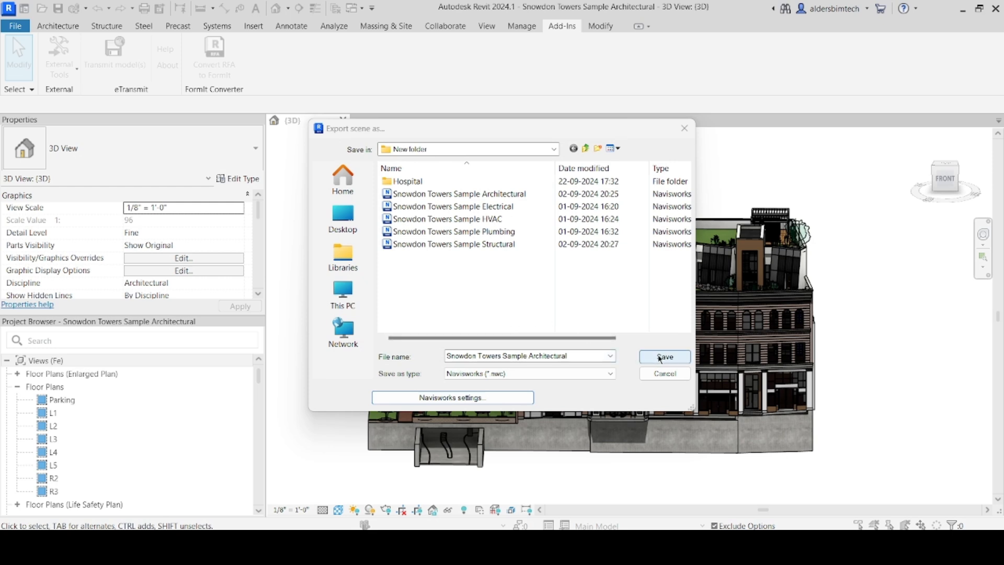
click(576, 358)
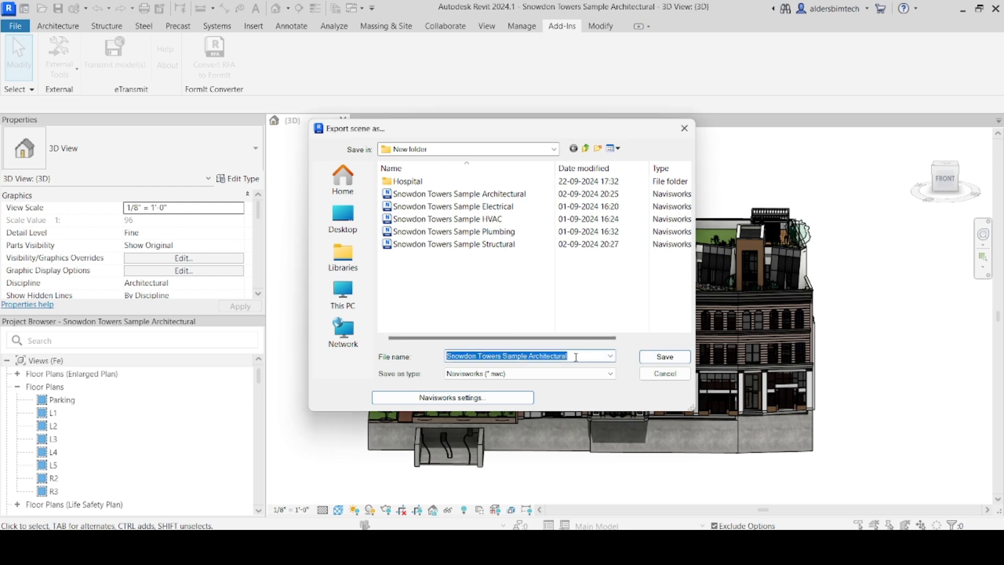
key(BackSpace)
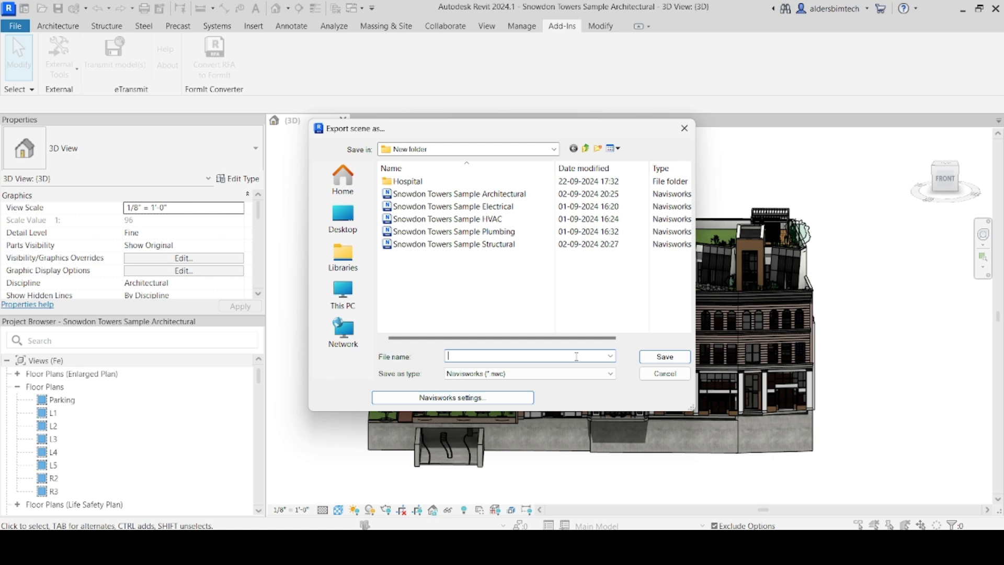
text(naviswork file)
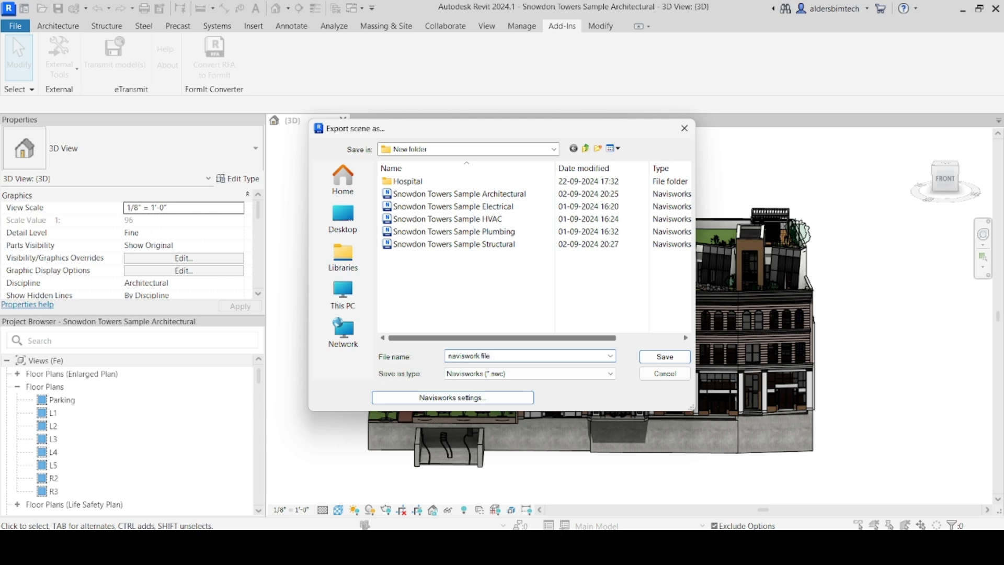
click(666, 357)
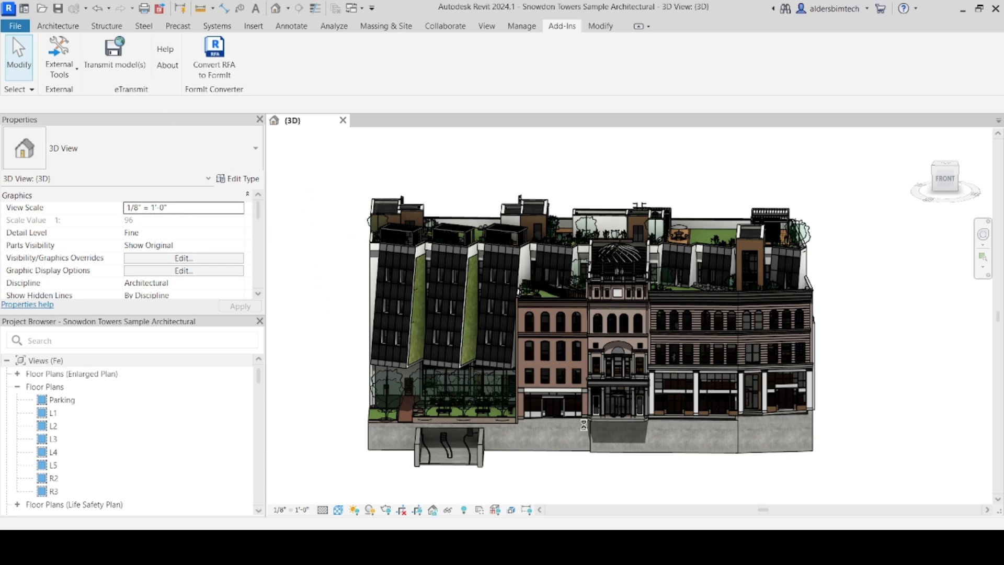
click(66, 65)
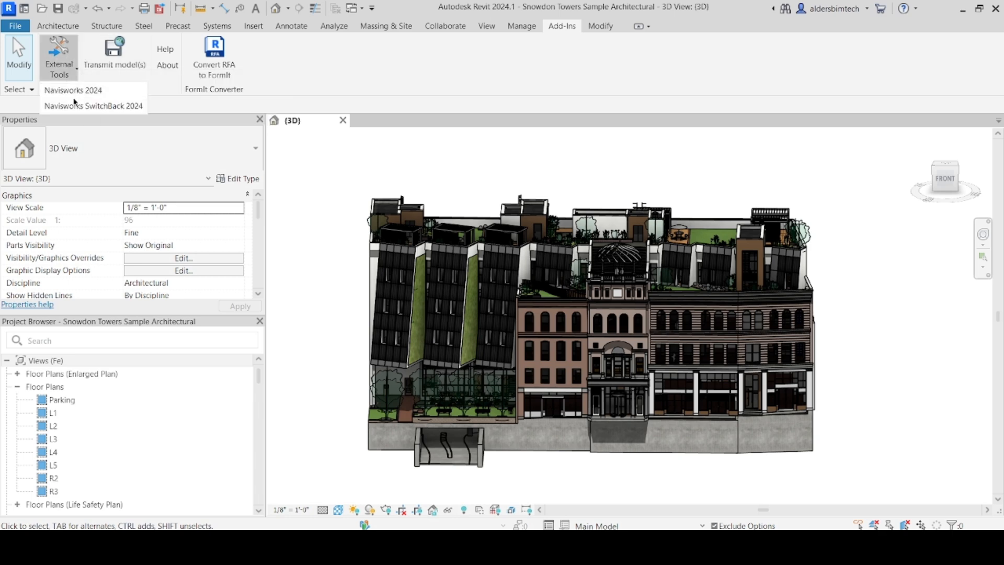
click(79, 90)
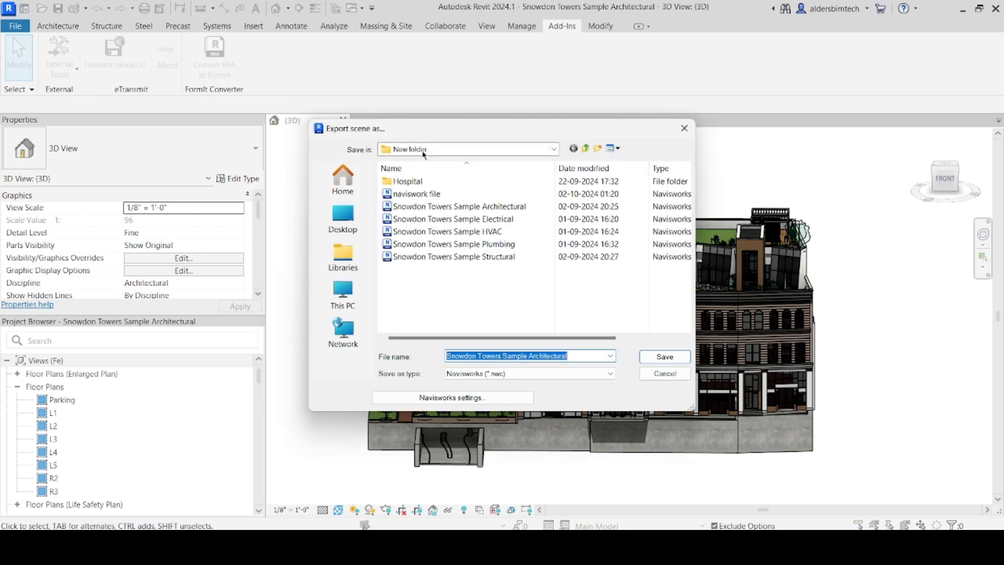
click(554, 150)
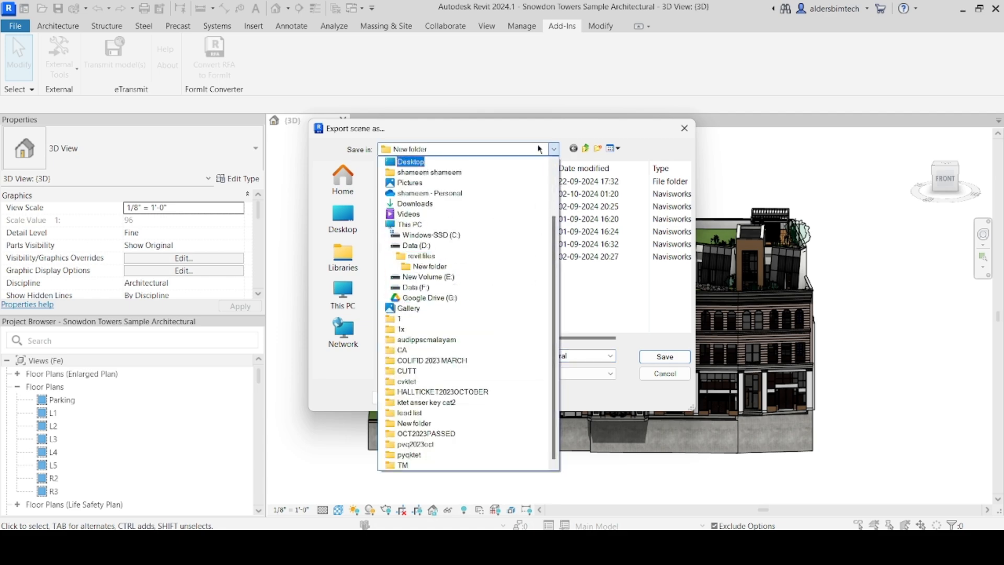
click(670, 132)
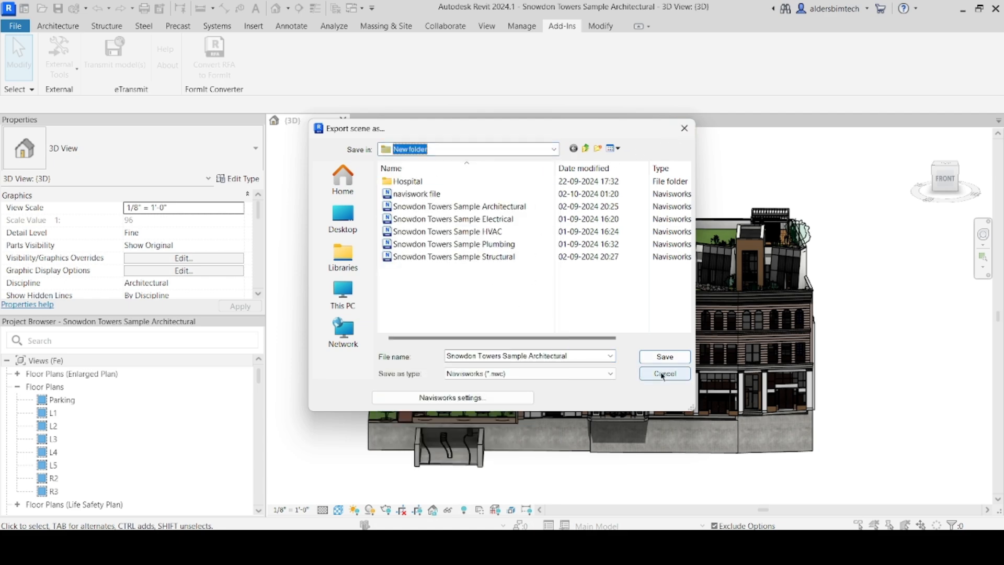
click(643, 373)
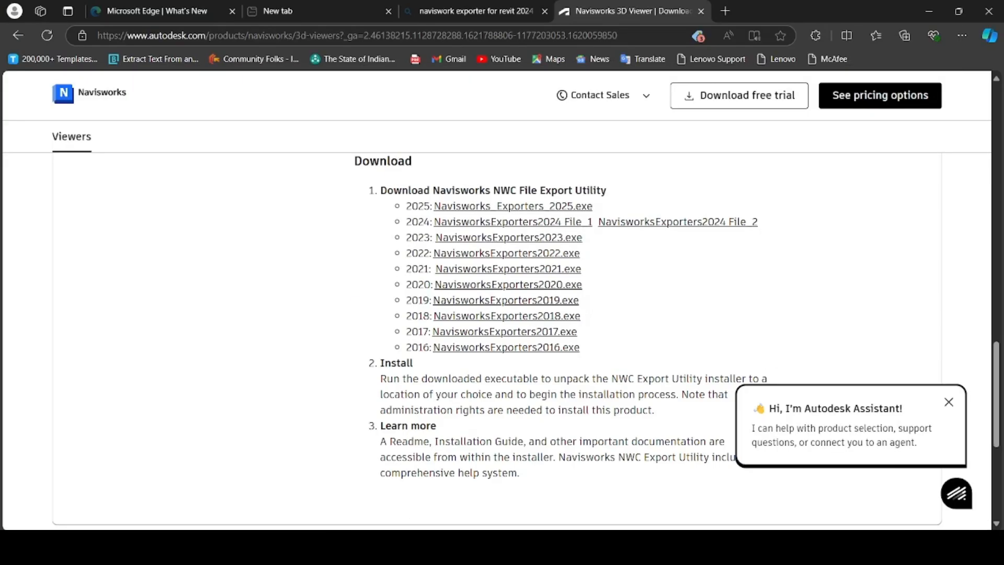
Bring the Navisworks window forward from the taskbar and maximize it
mouse_move(706, 548)
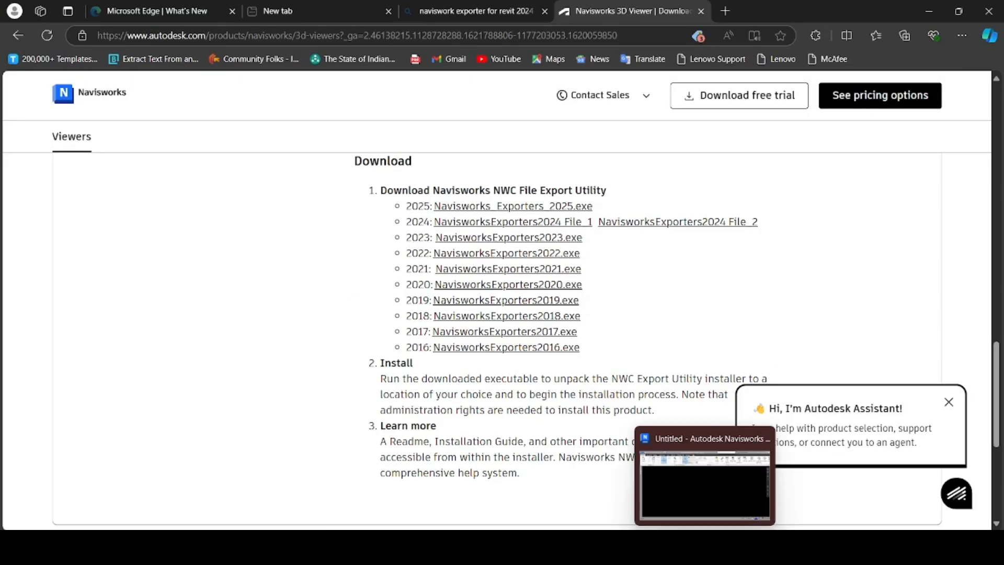
click(705, 487)
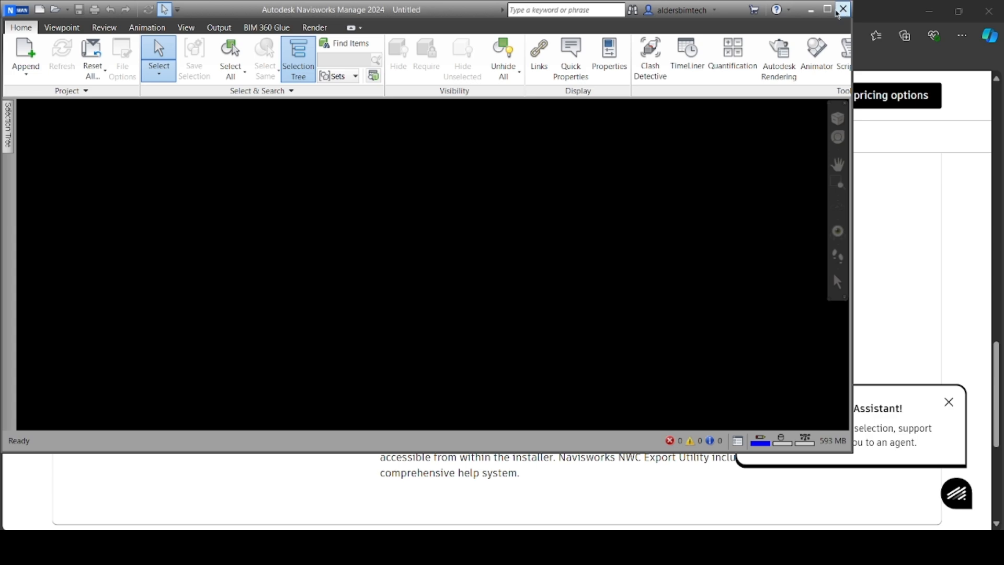
click(828, 10)
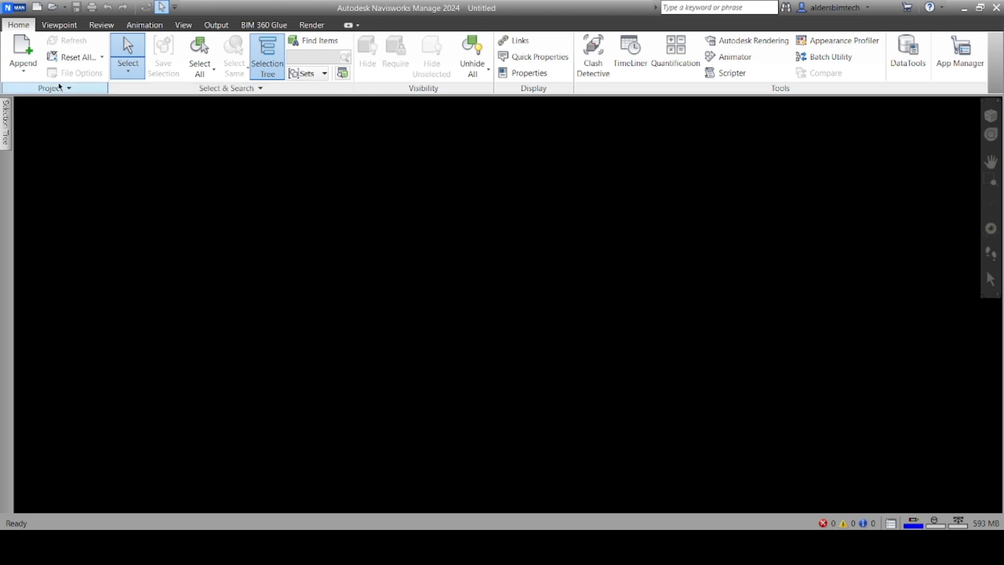
In the Append dialog, browse Data (D:) > revit files into the Hospital nwc folder
click(30, 51)
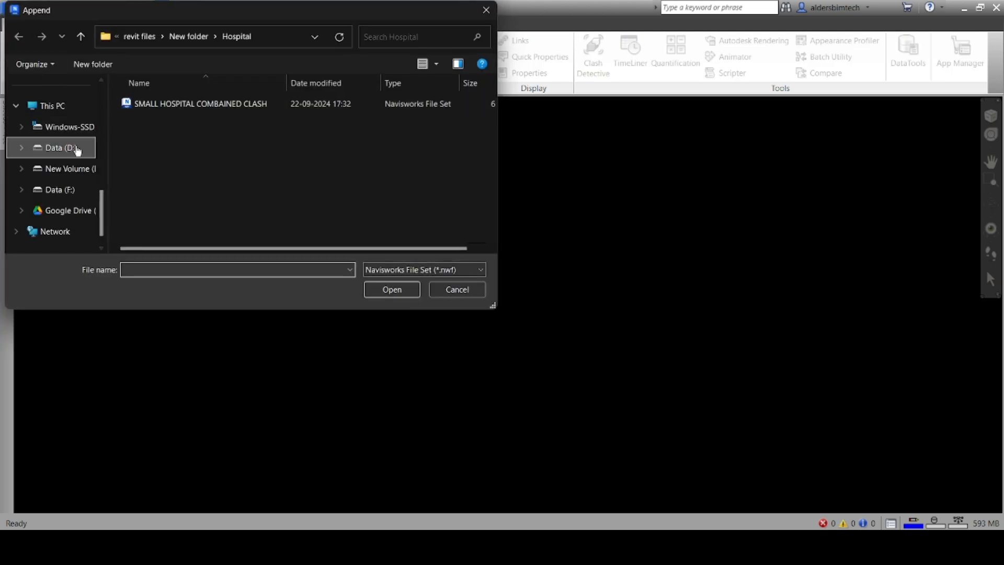
click(191, 41)
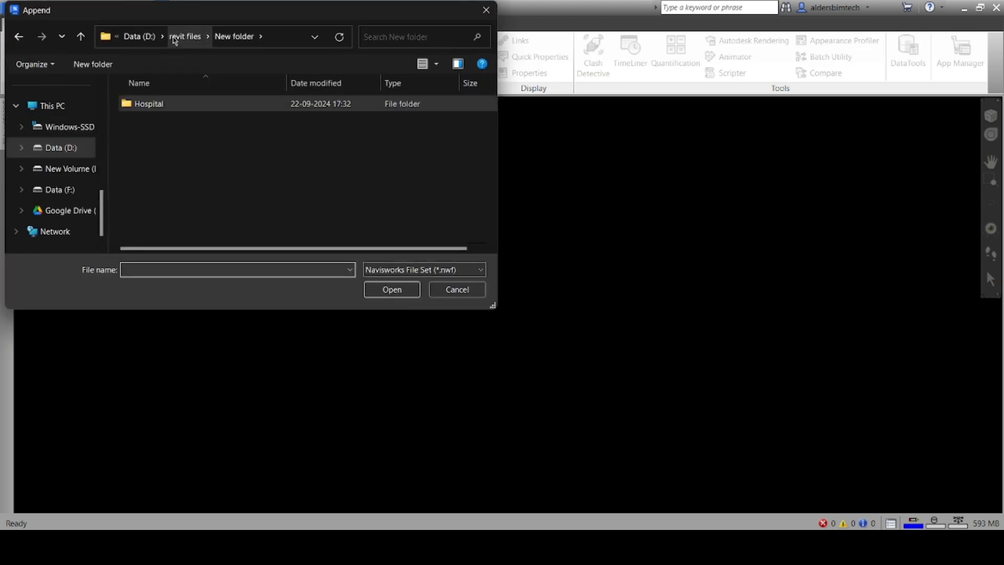
click(180, 37)
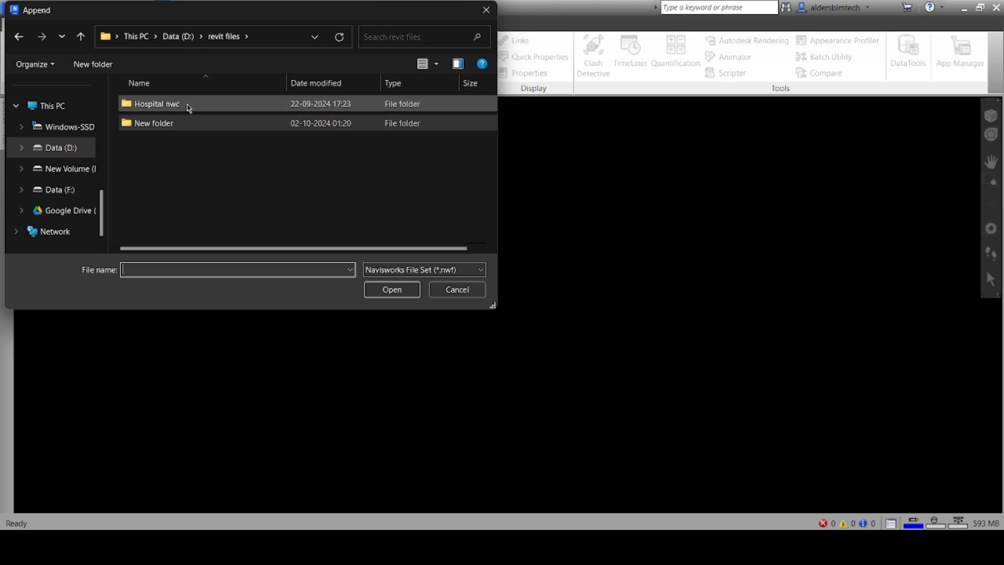
click(193, 38)
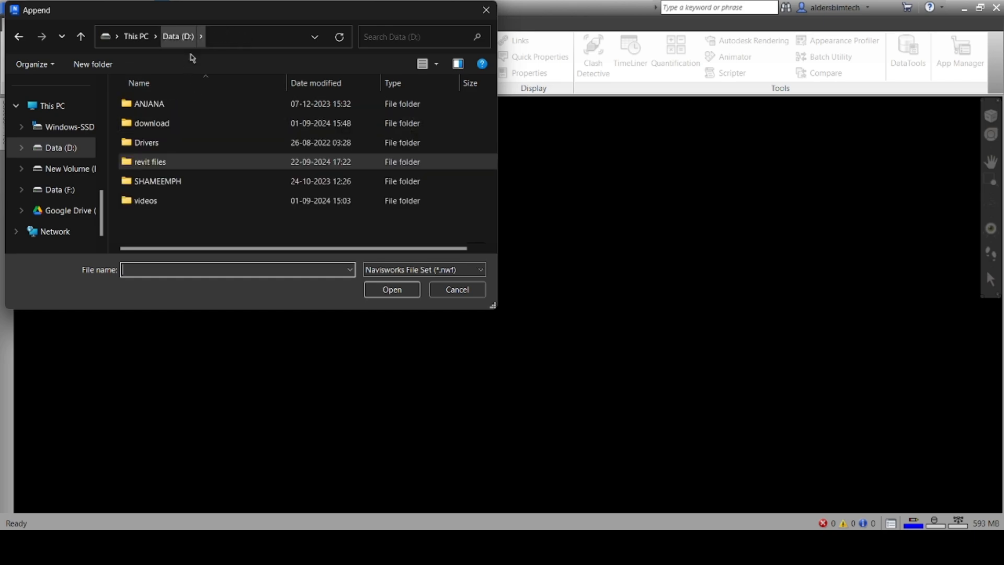
double_click(182, 163)
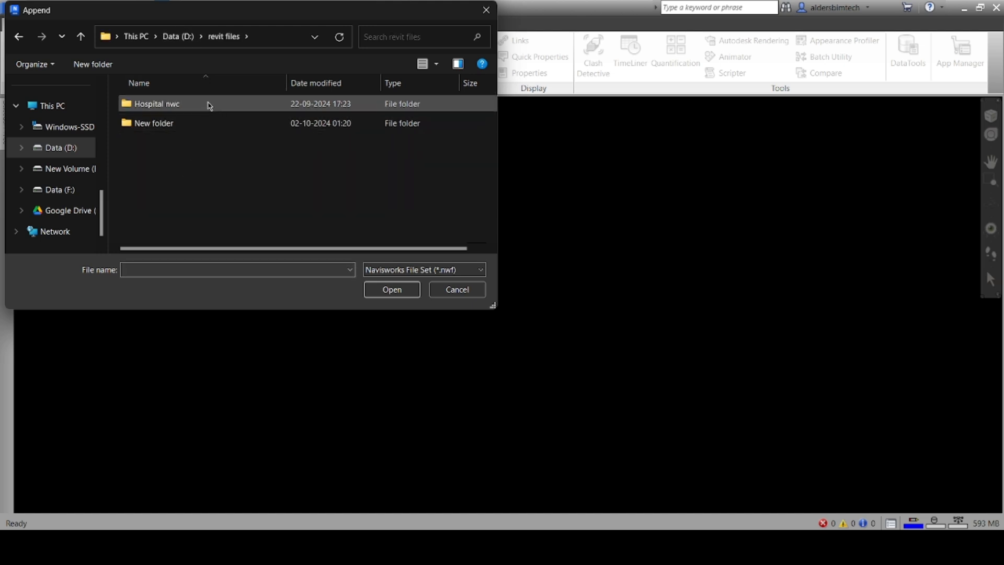
double_click(209, 105)
click(189, 36)
Look inside New folder > Hospital, close Append without adding files, minimize Navisworks and open File Explorer
double_click(175, 125)
double_click(173, 112)
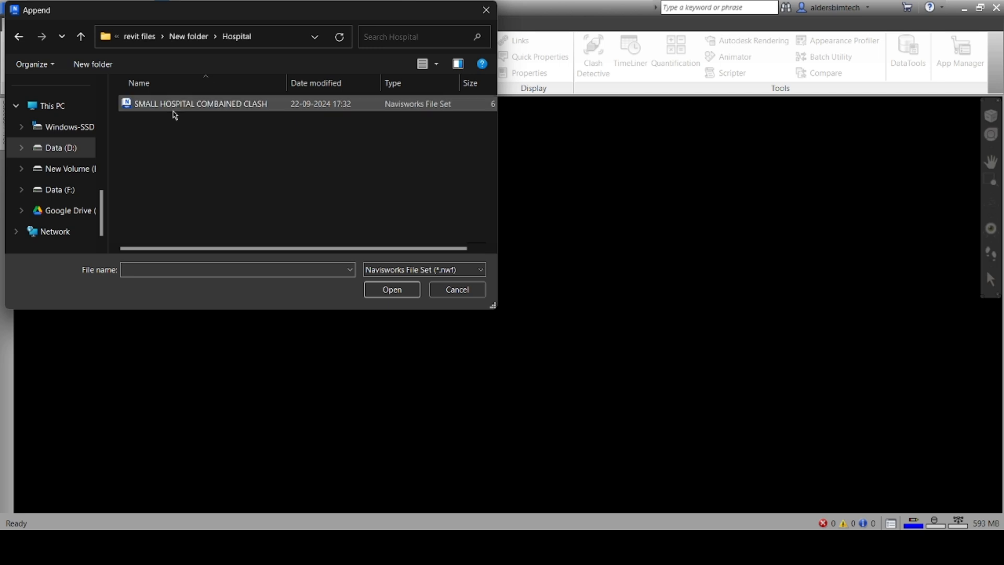
click(210, 36)
click(185, 36)
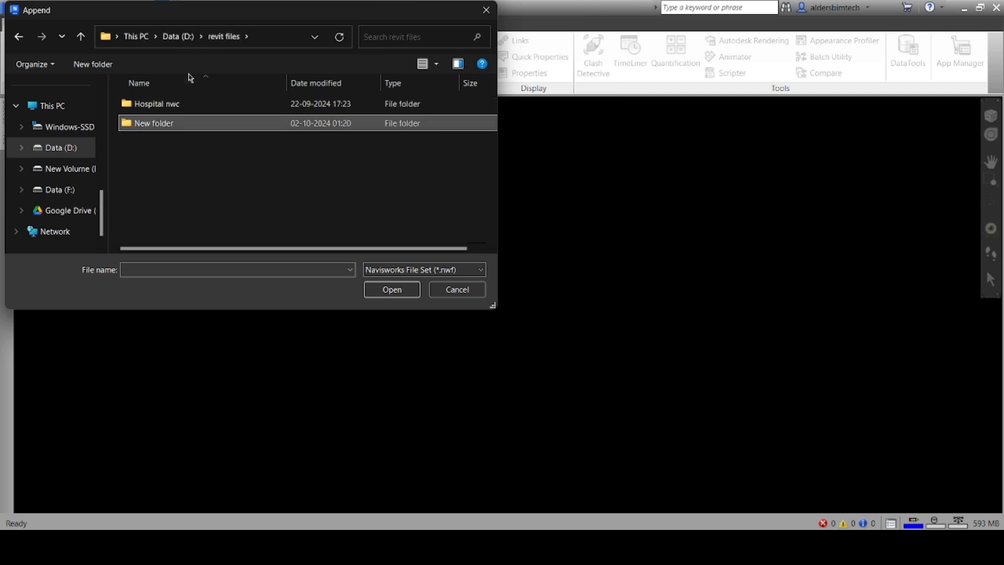
double_click(189, 103)
click(208, 37)
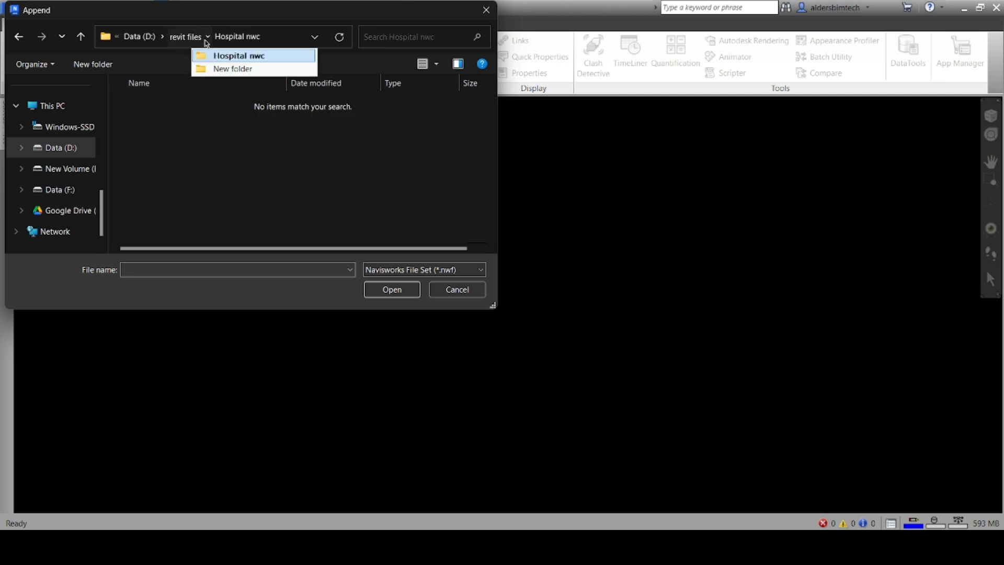
click(486, 10)
click(964, 8)
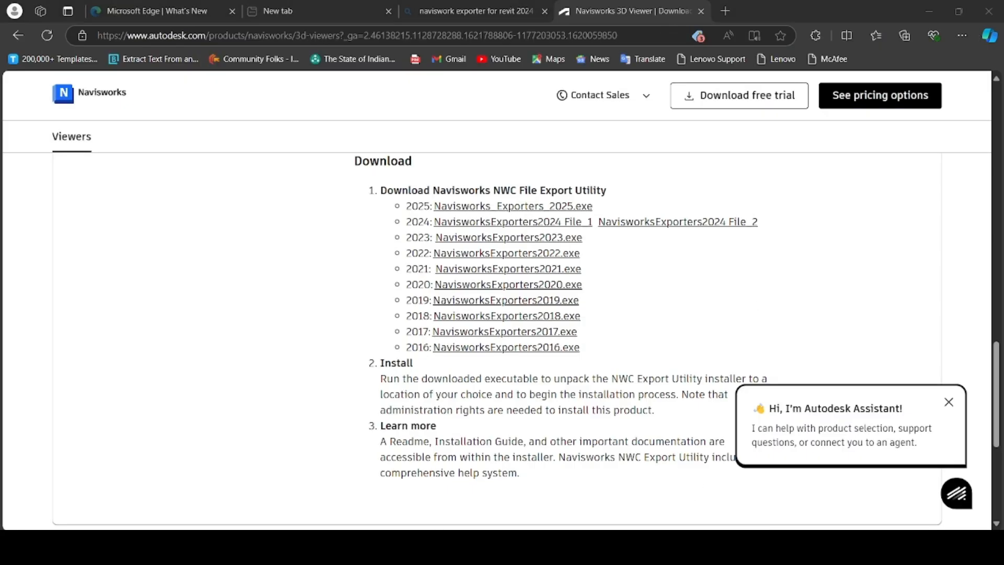
key(super+e)
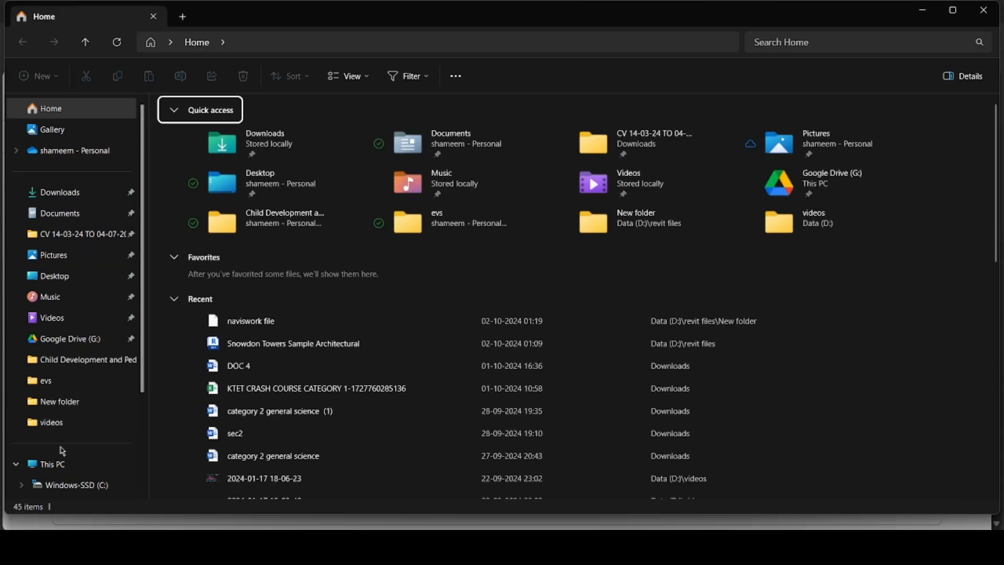
Browse Data (D:) > revit files > Hospital nwc, then New folder, and switch back to Navisworks
scroll(80, 491, down, 1)
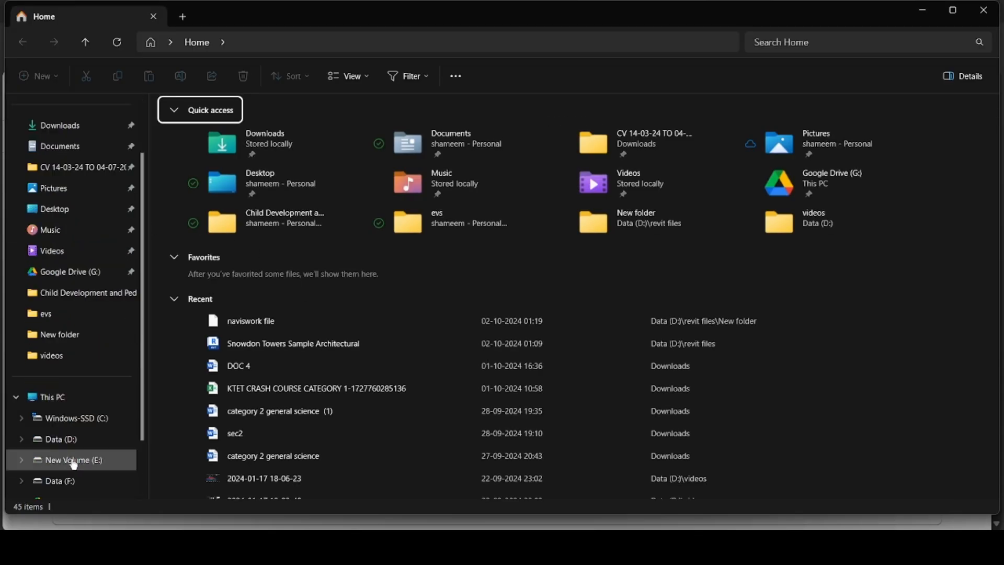
click(71, 437)
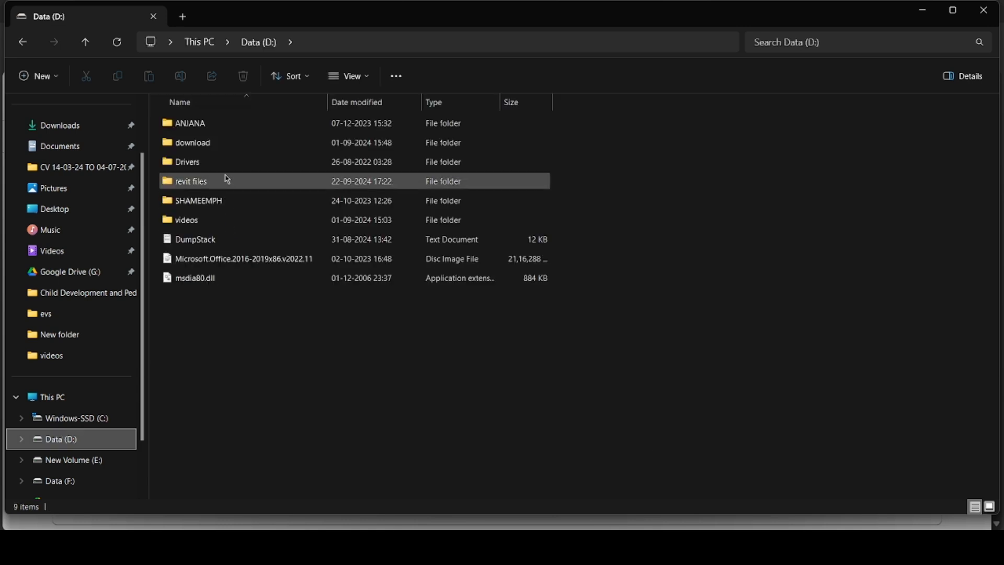
double_click(222, 180)
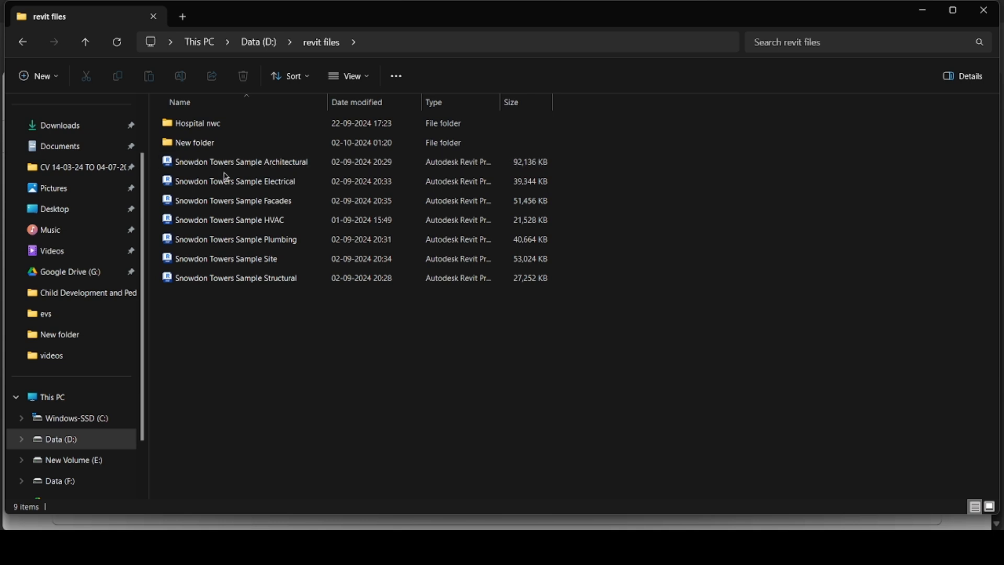
double_click(219, 126)
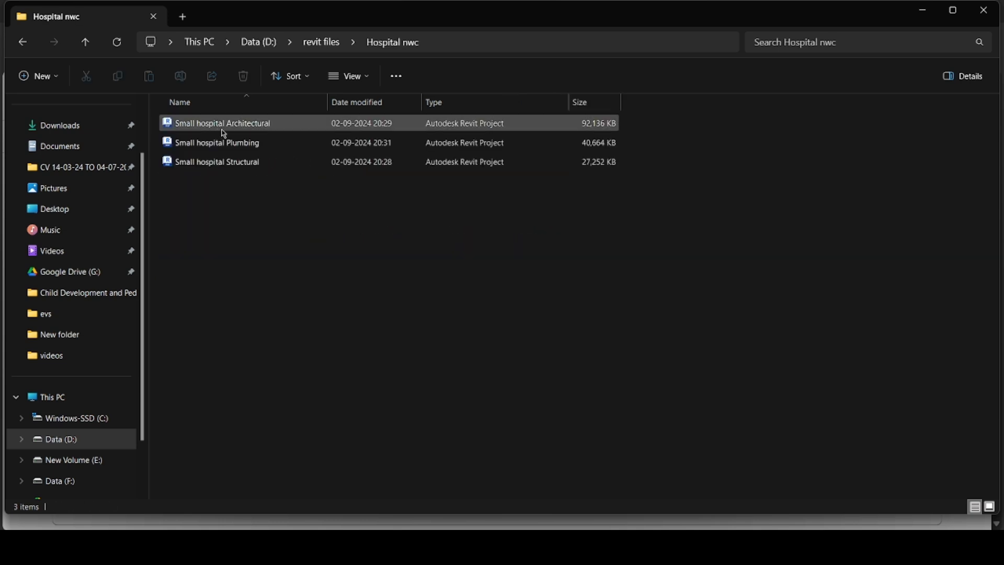
click(321, 42)
double_click(240, 142)
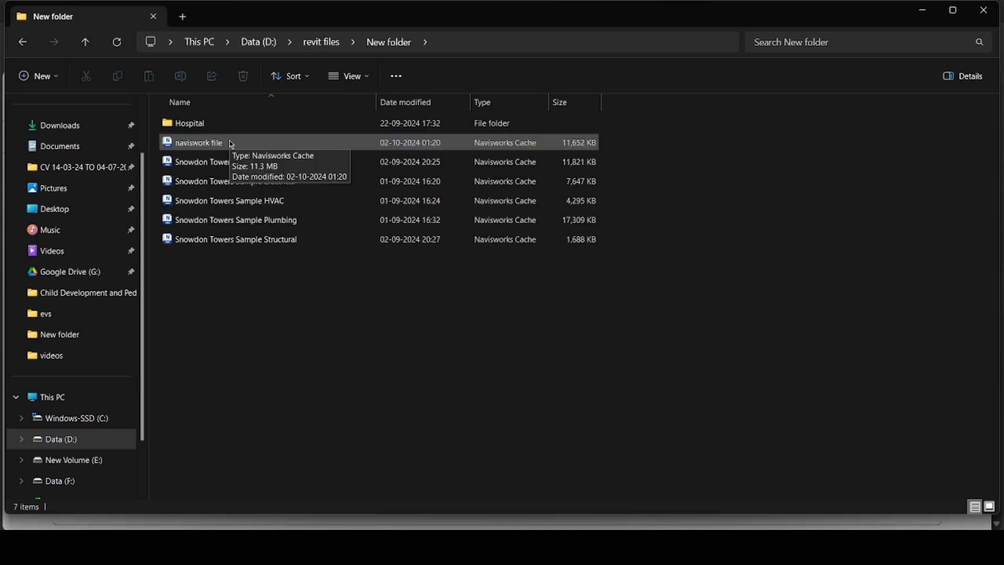
click(575, 547)
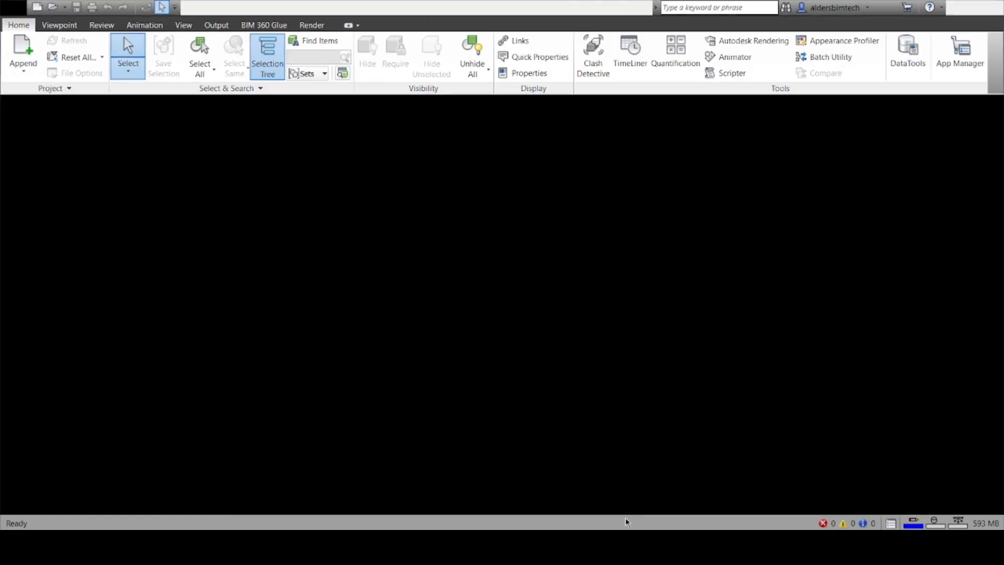
Append the 'naviswork file' Navisworks Cache (*.nwc) from New folder into the scene
click(22, 50)
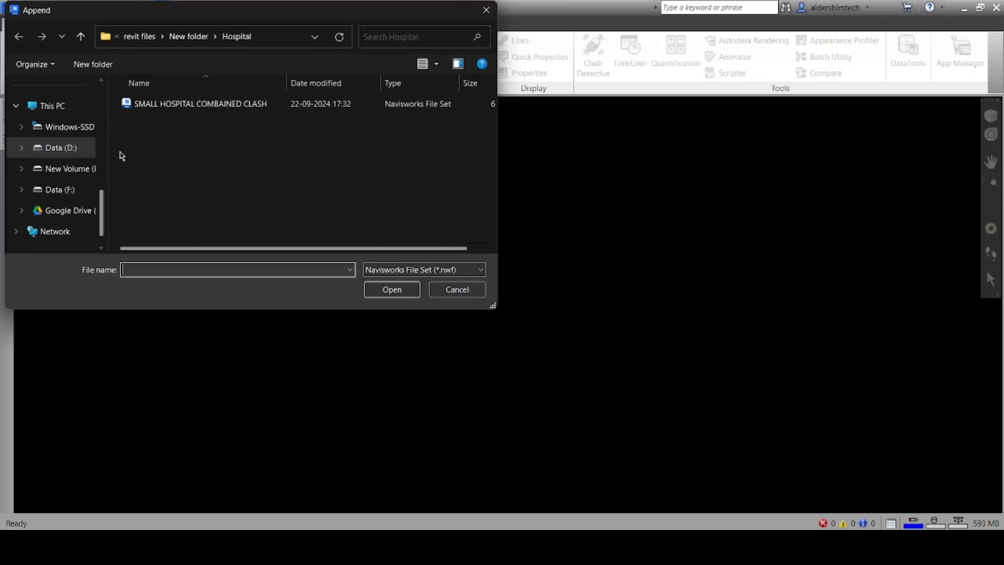
click(189, 36)
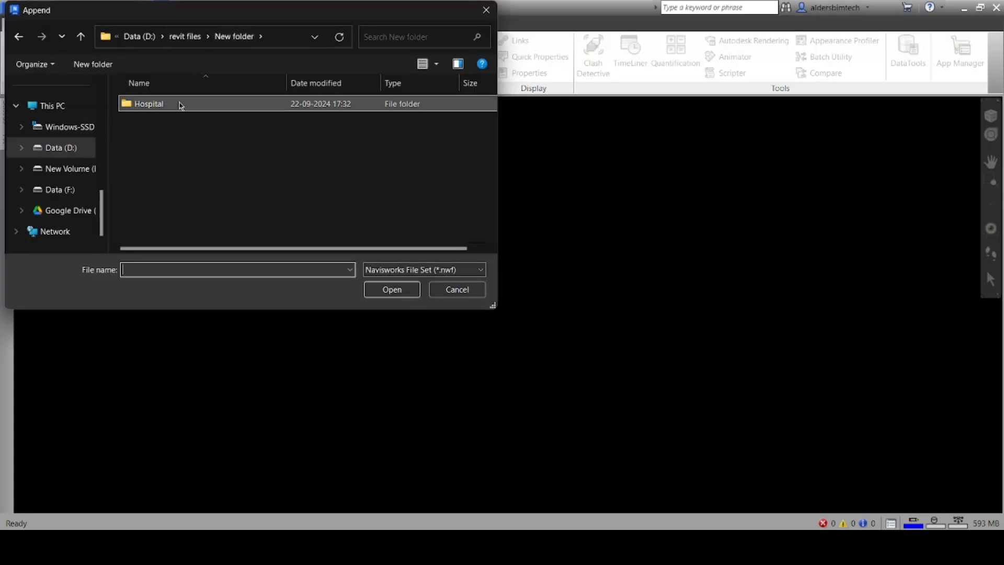
click(474, 269)
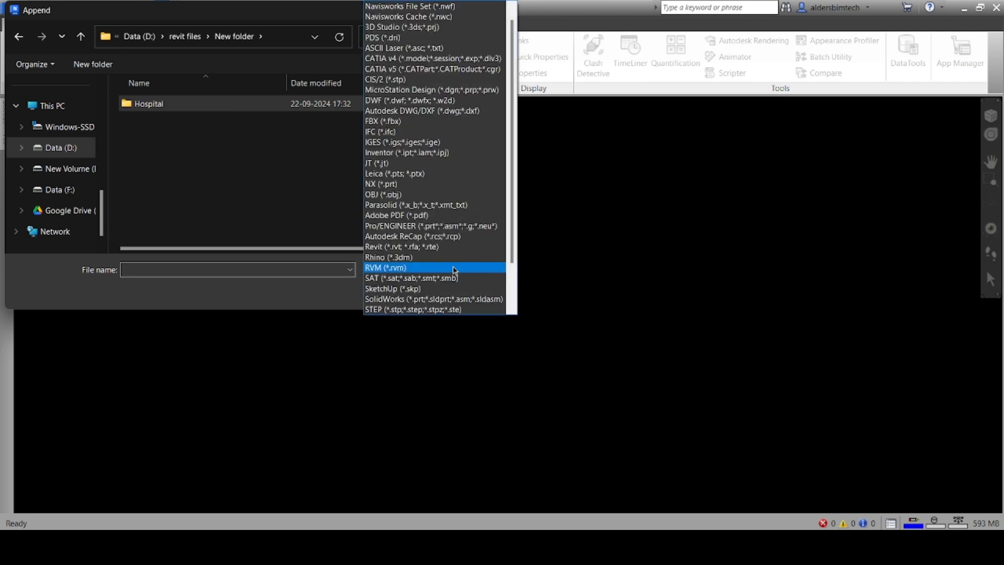
click(408, 16)
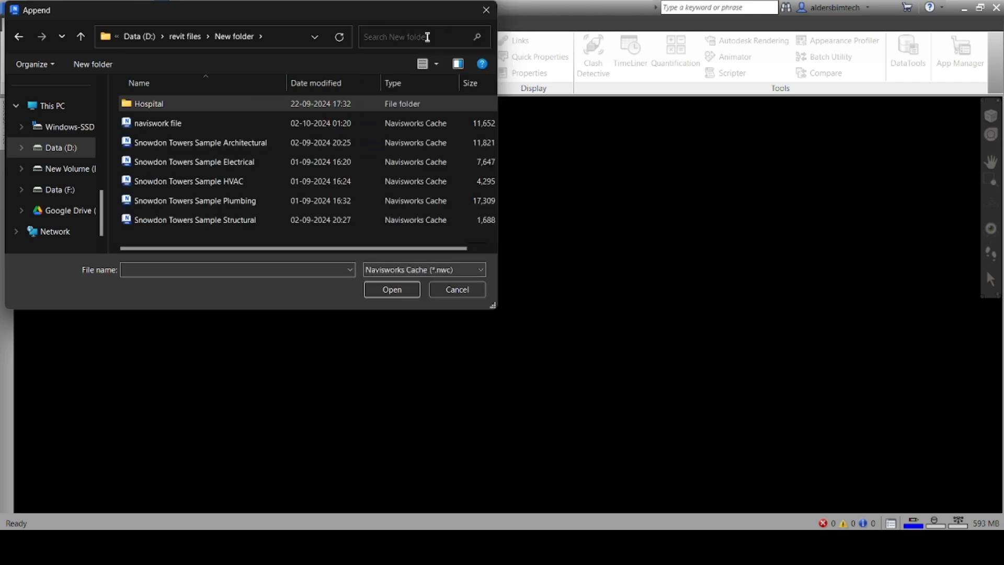
click(216, 124)
click(403, 289)
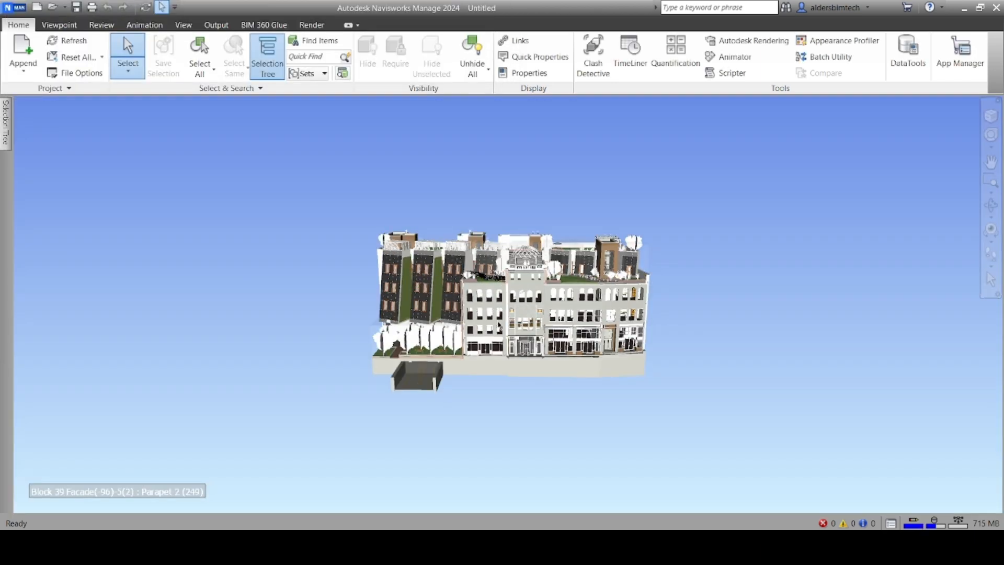
Zoom in, orbit and pan to frame the Snowdon Towers building for a closer look
scroll(535, 310, up, 4)
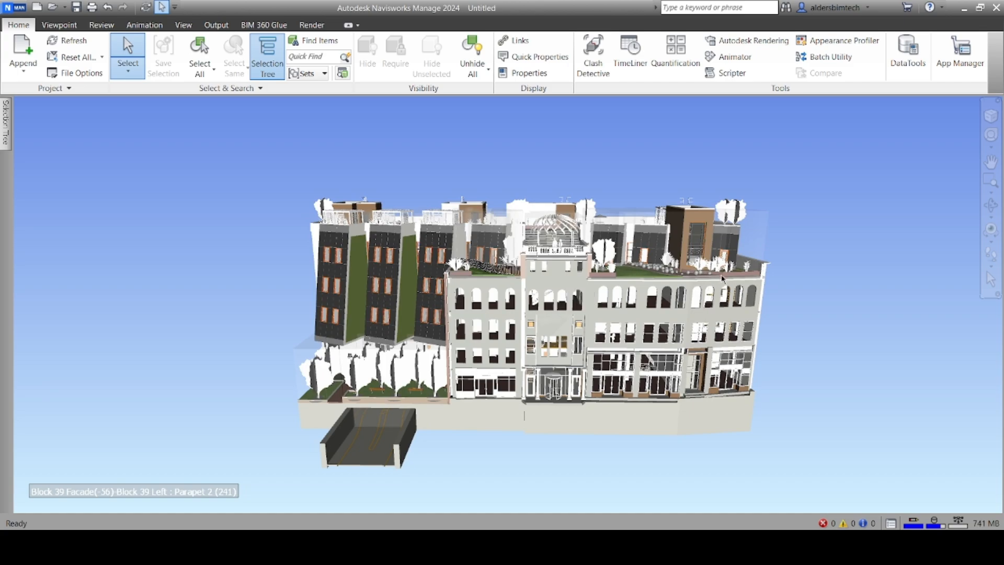
shift+middle_drag(723, 277, 676, 287)
middle_drag(659, 220, 716, 230)
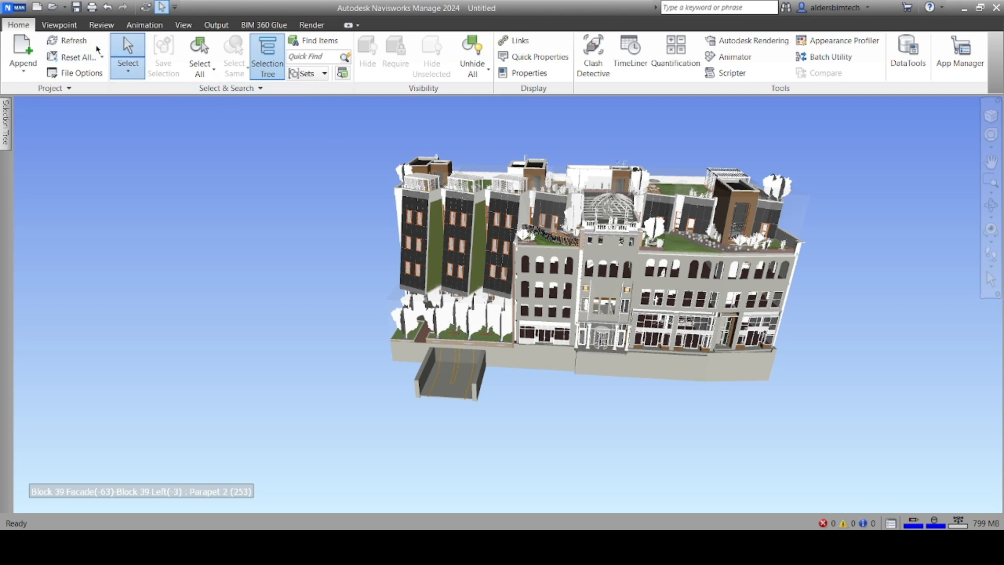
click(184, 25)
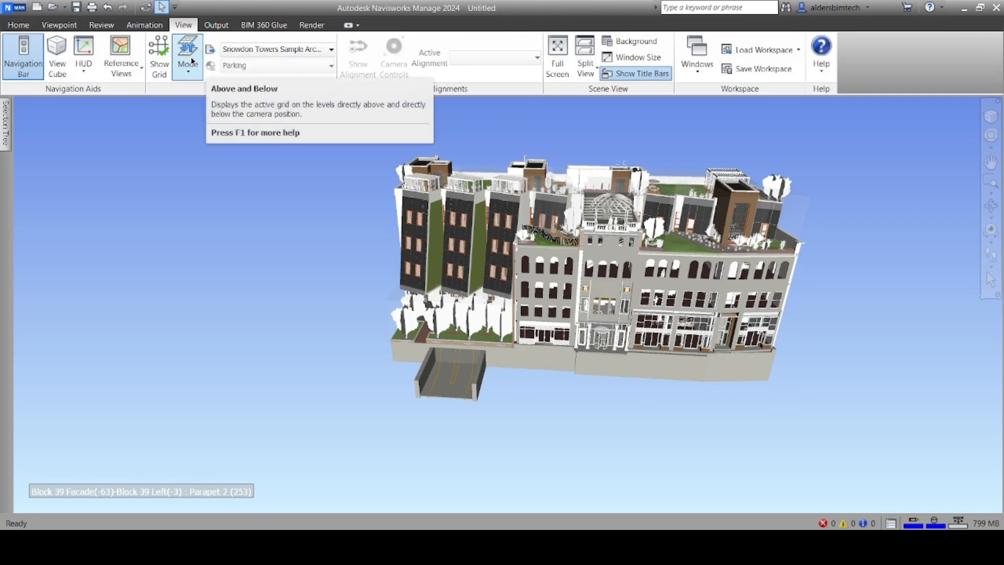
Turn on the ViewCube and orbit toward the building's left rear side
click(84, 64)
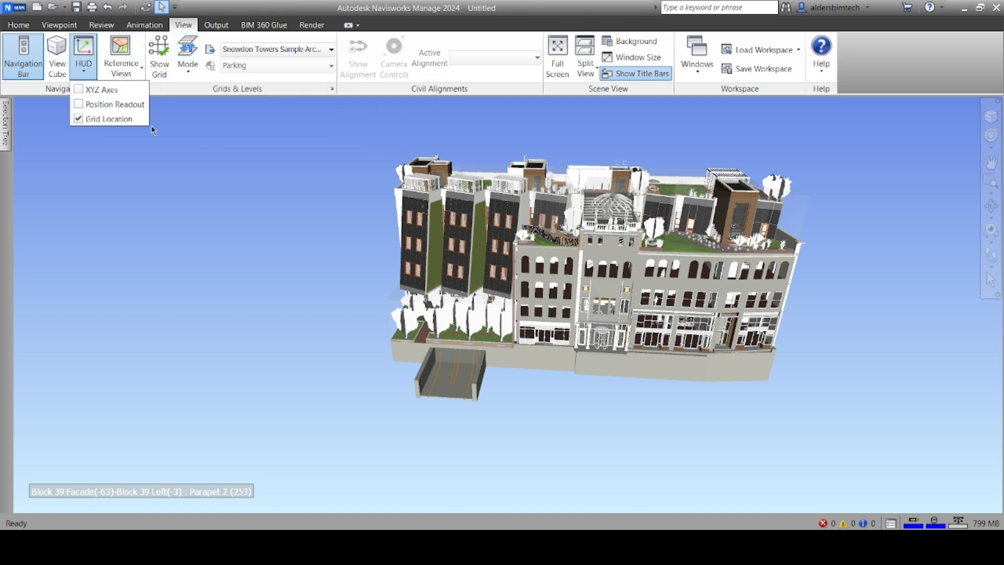
click(56, 63)
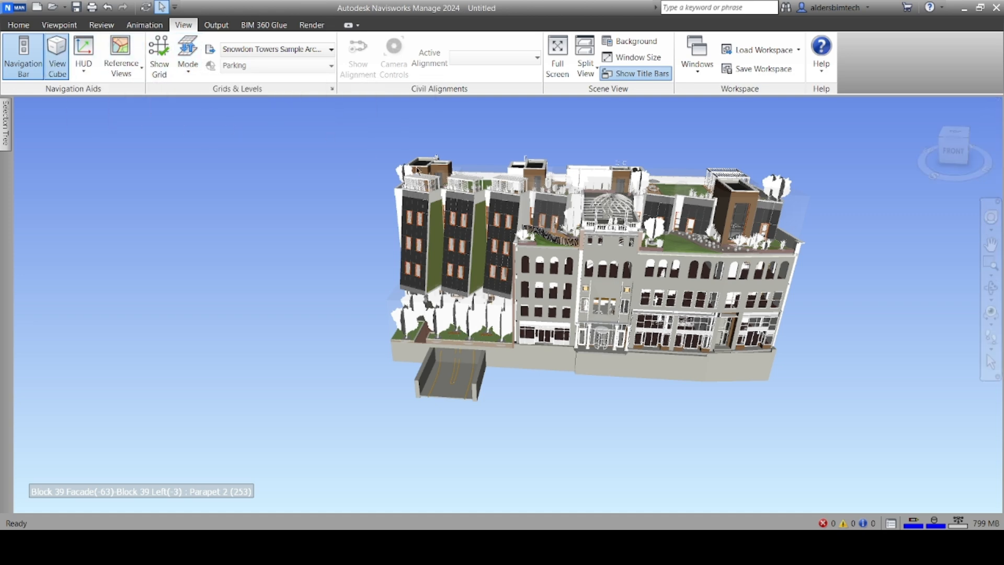
drag(968, 157, 873, 181)
click(574, 245)
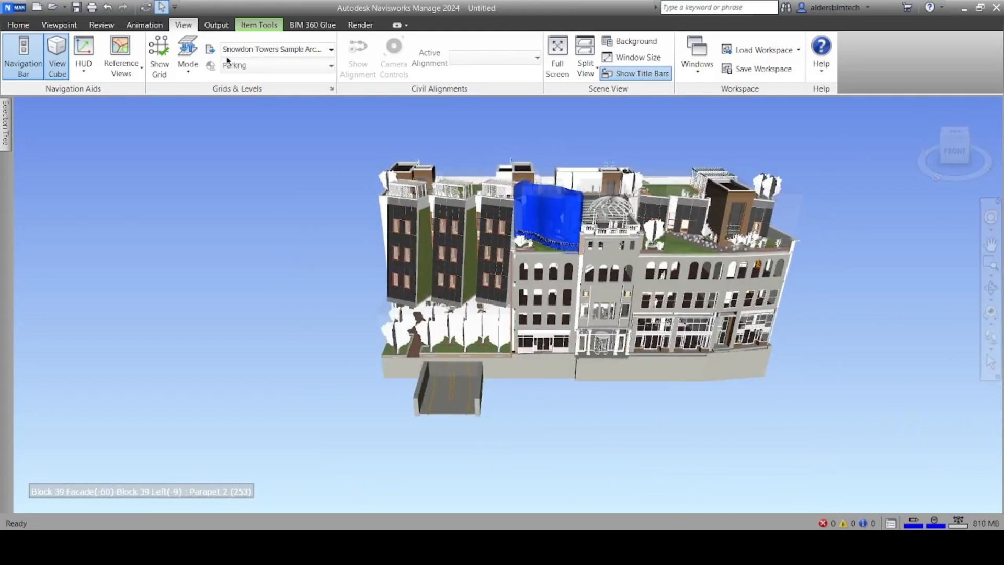
Toggle Show Grid and the HUD Position Readout on, then off again
click(192, 59)
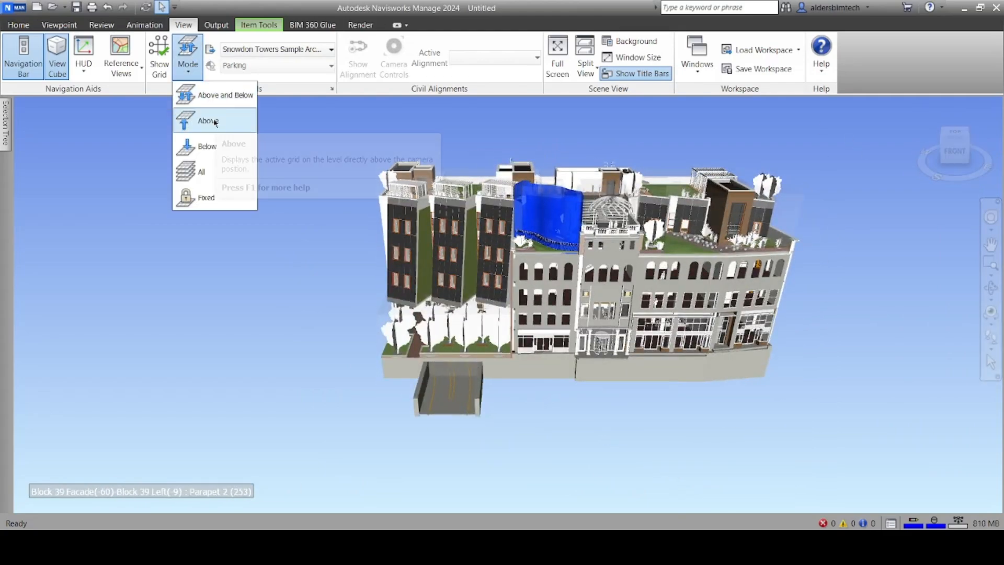
click(157, 67)
click(162, 60)
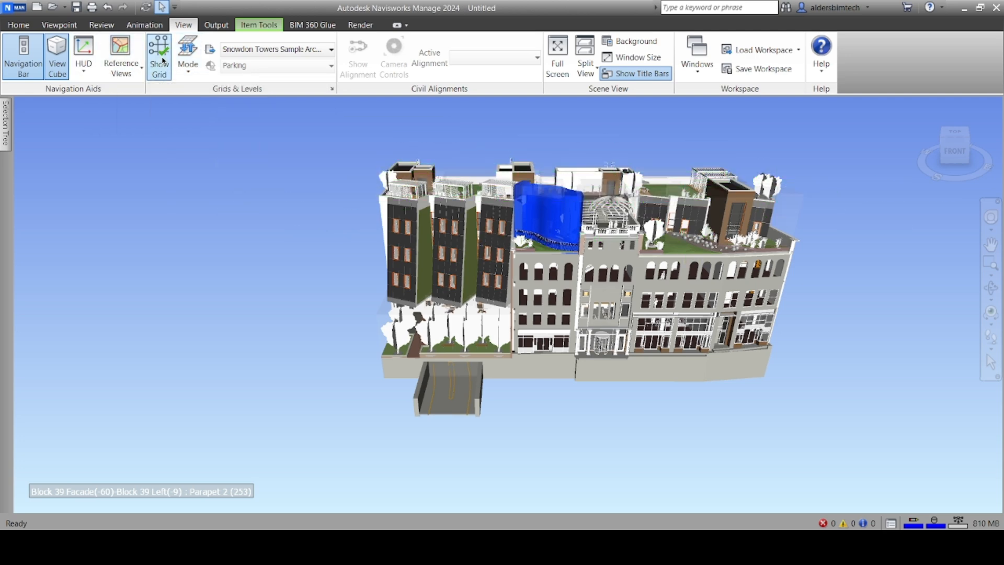
click(84, 68)
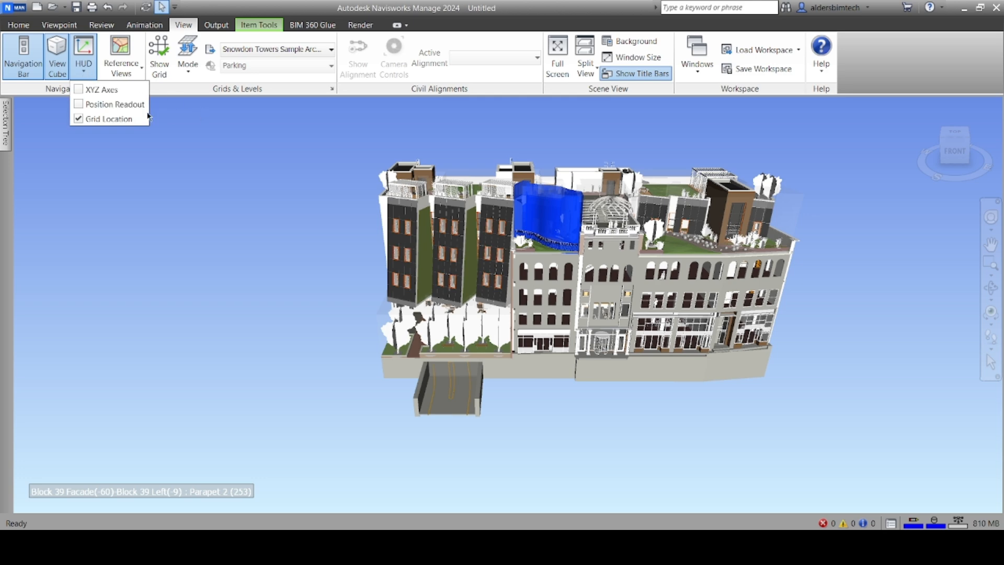
click(126, 105)
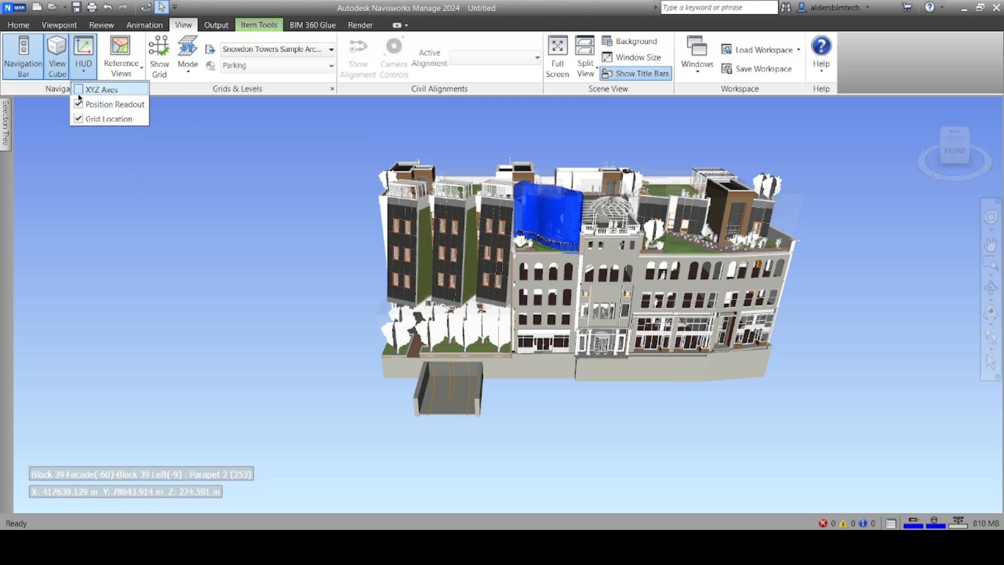
click(113, 104)
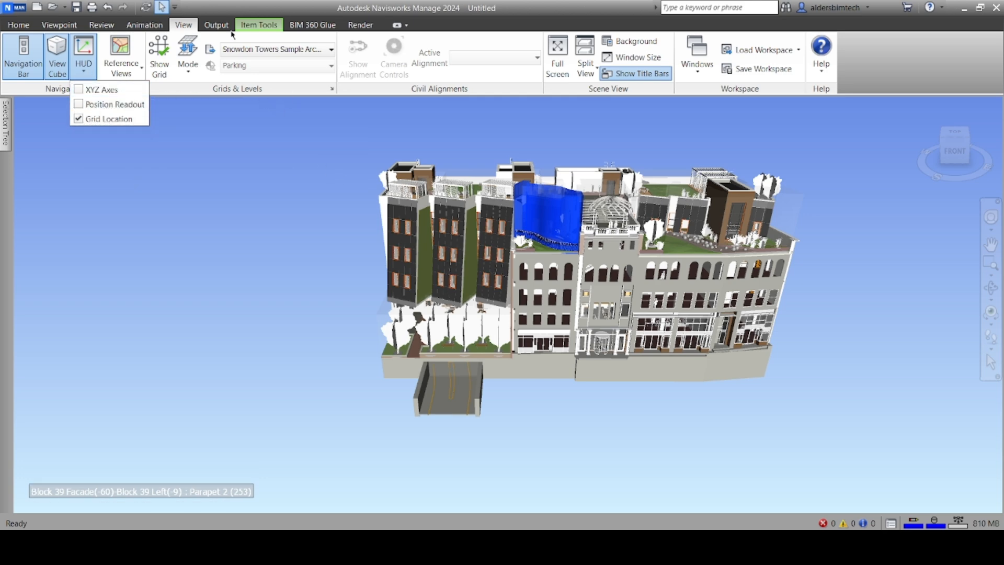
click(217, 25)
click(216, 24)
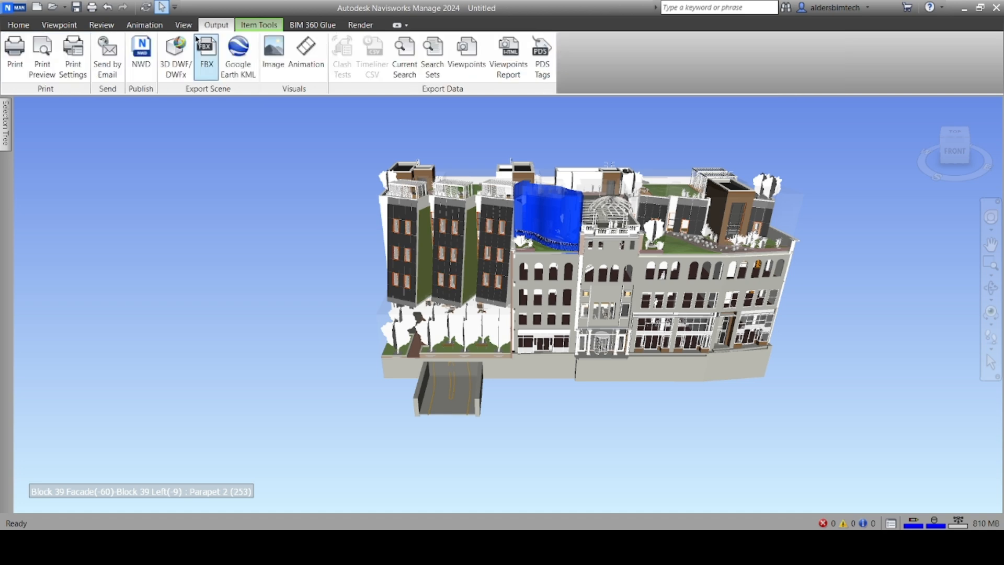
Switch the viewpoint camera projection from Perspective to Orthographic
click(68, 29)
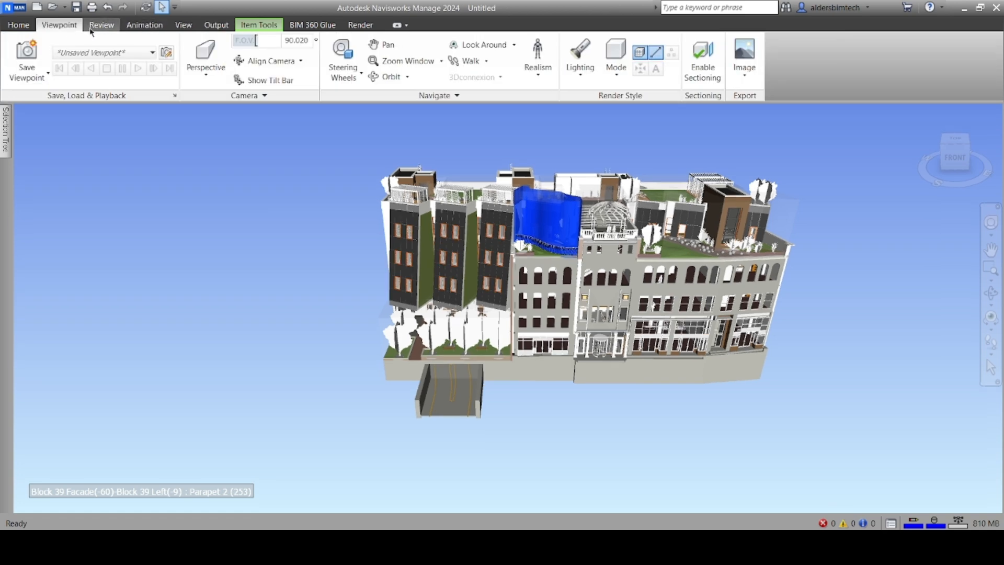
click(216, 69)
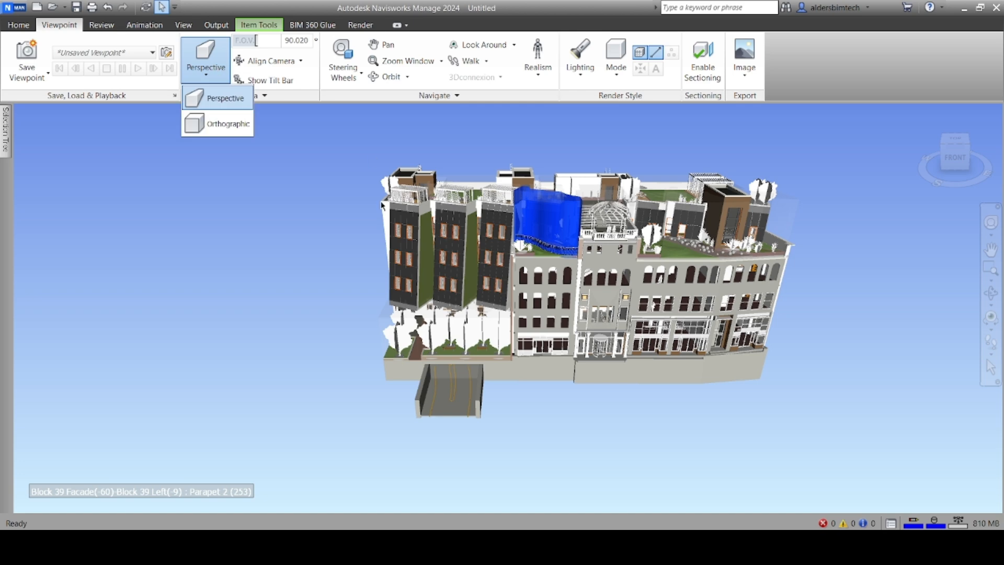
click(230, 125)
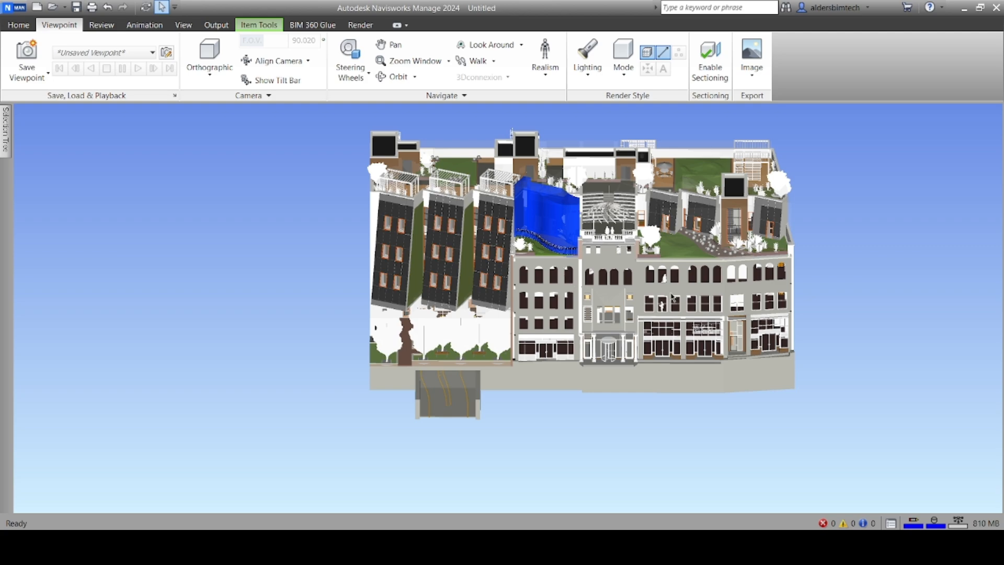
Zoom onto the facade and enable sectioning so Plane 1 cuts the building
scroll(638, 323, up, 5)
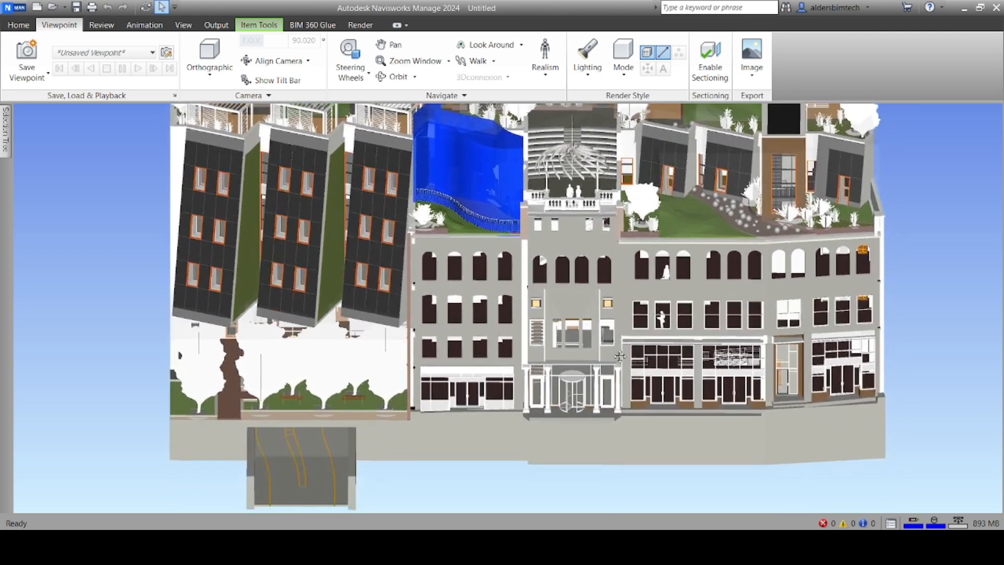
middle_drag(620, 357, 623, 377)
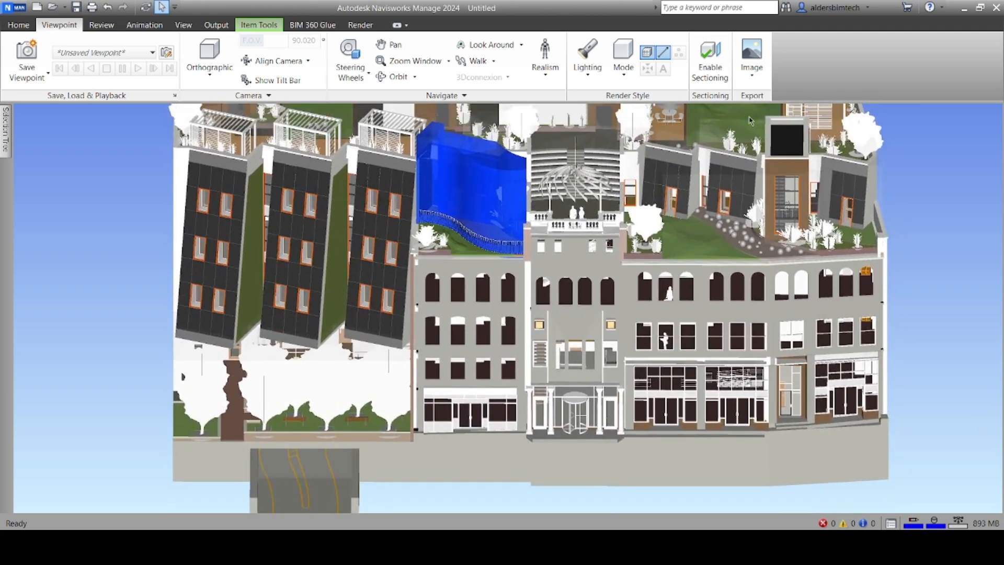
click(709, 77)
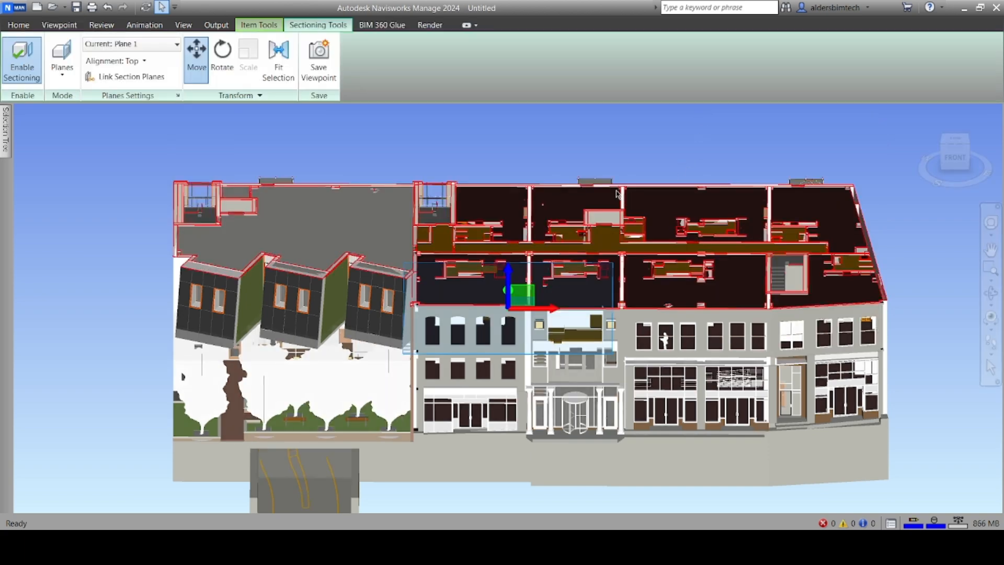
View the building from the FRONT while dragging section Plane 1 up and down through the floors
scroll(758, 201, down, 1)
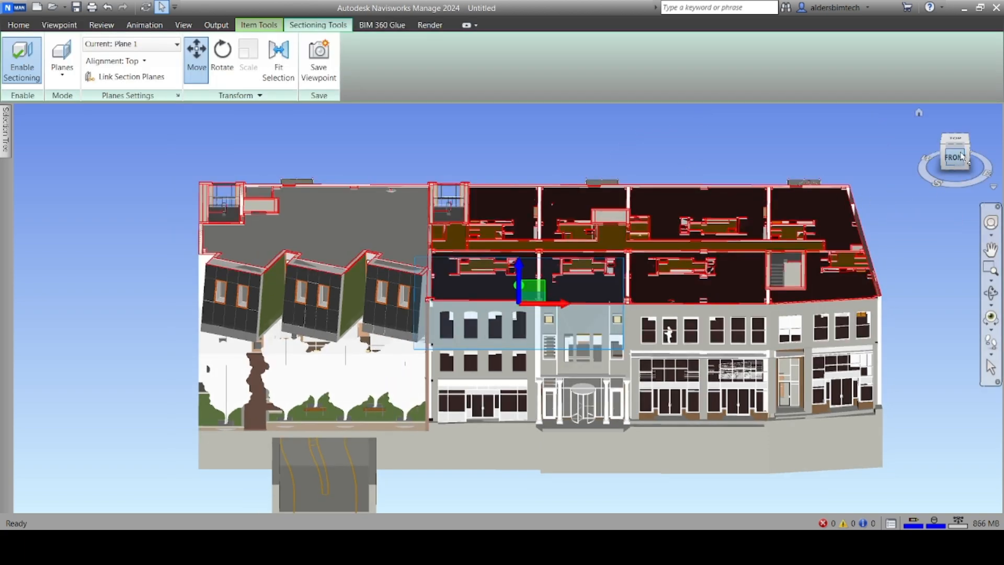
click(960, 158)
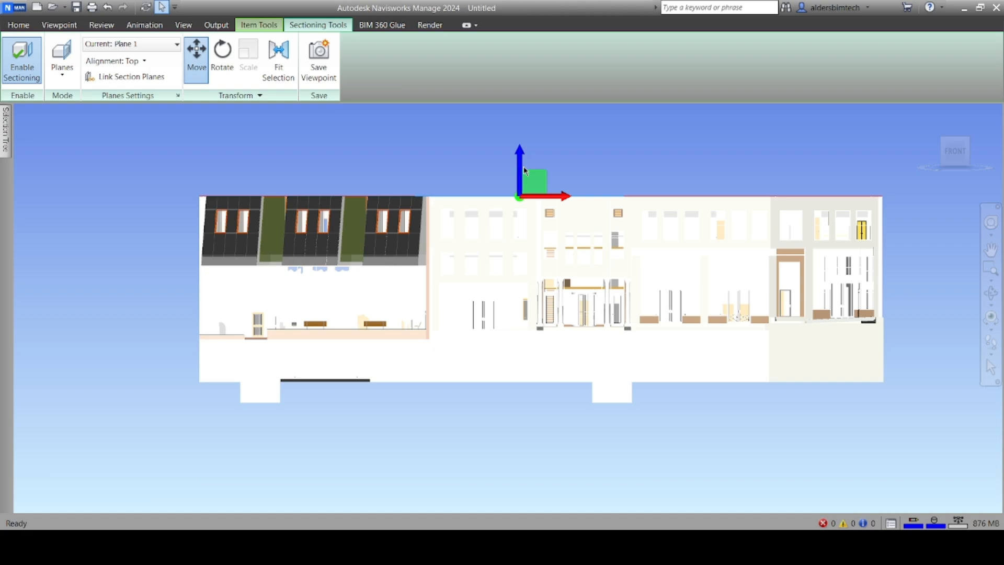
drag(521, 180, 530, 245)
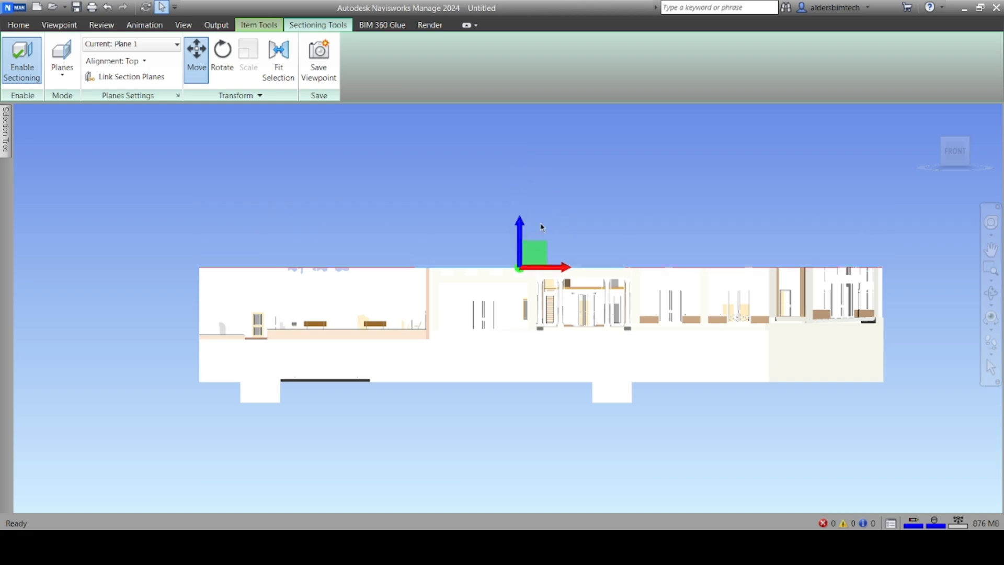
mouse_move(958, 159)
mouse_down()
mouse_move(954, 175)
mouse_move(912, 203)
mouse_move(881, 205)
mouse_move(936, 230)
mouse_move(964, 120)
mouse_move(963, 144)
mouse_up()
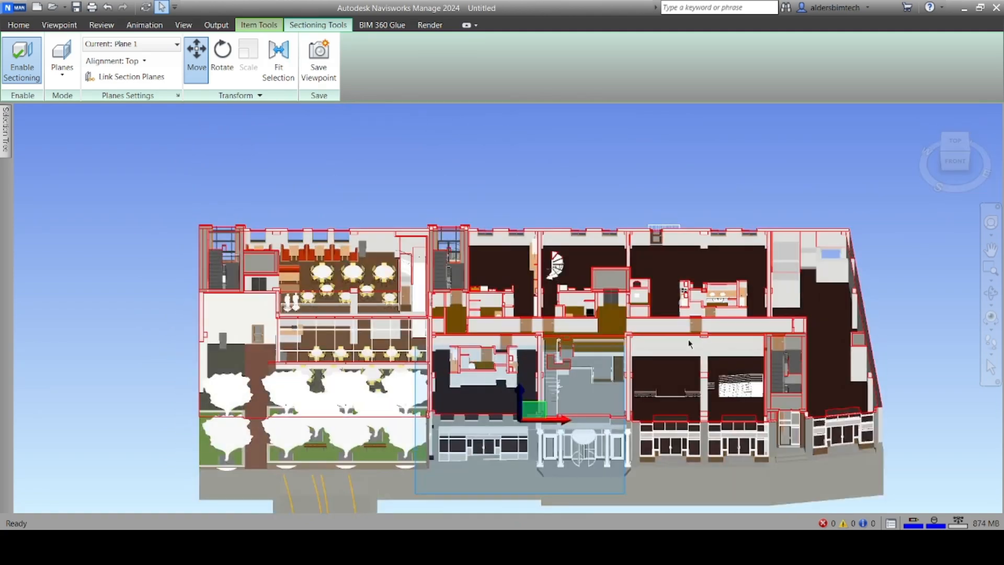
drag(521, 401, 474, 365)
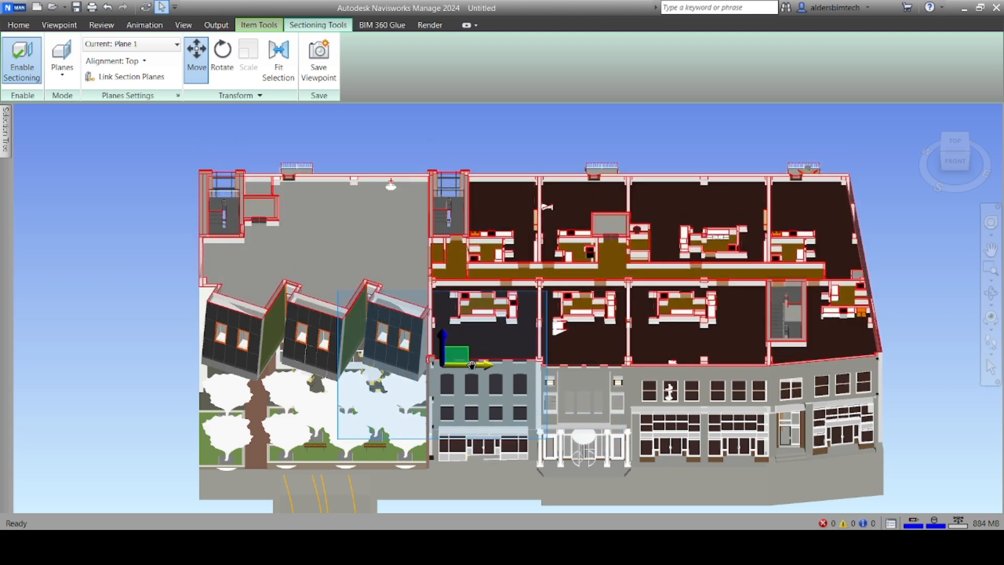
click(960, 165)
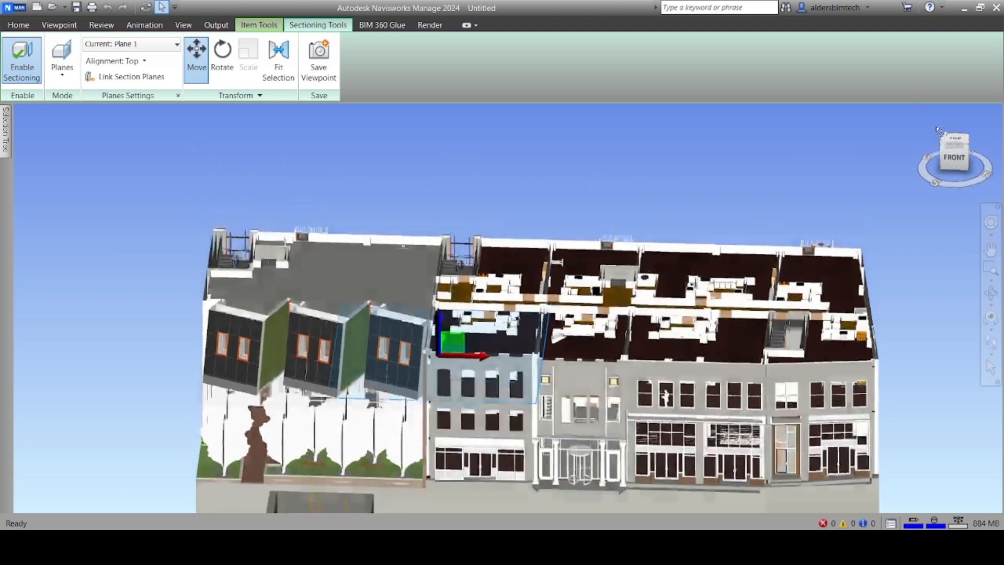
mouse_move(976, 150)
mouse_down()
mouse_move(975, 171)
mouse_move(976, 149)
mouse_up()
Rotate section Plane 1 to a slant so it cuts diagonally across the floors
click(223, 73)
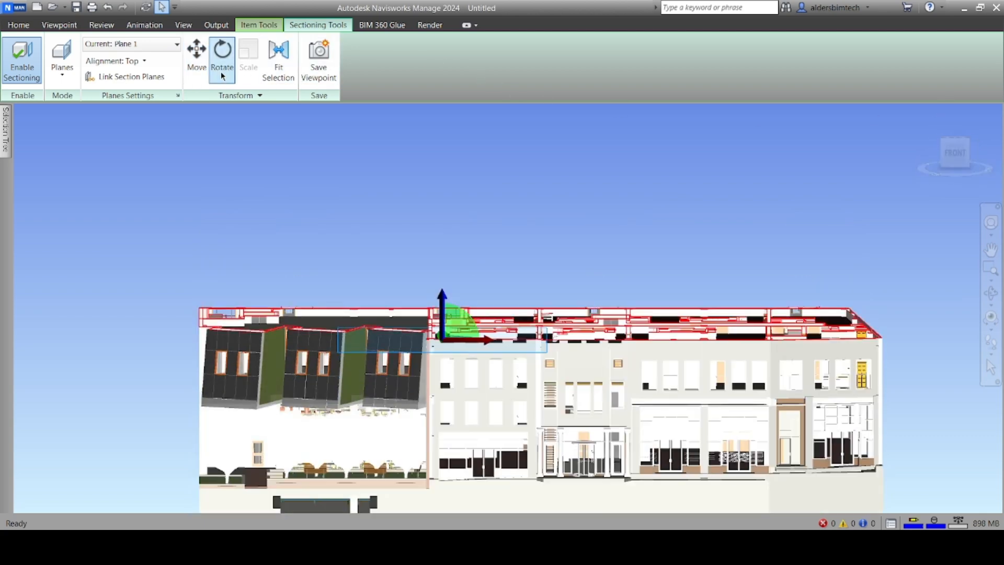
drag(442, 318, 467, 333)
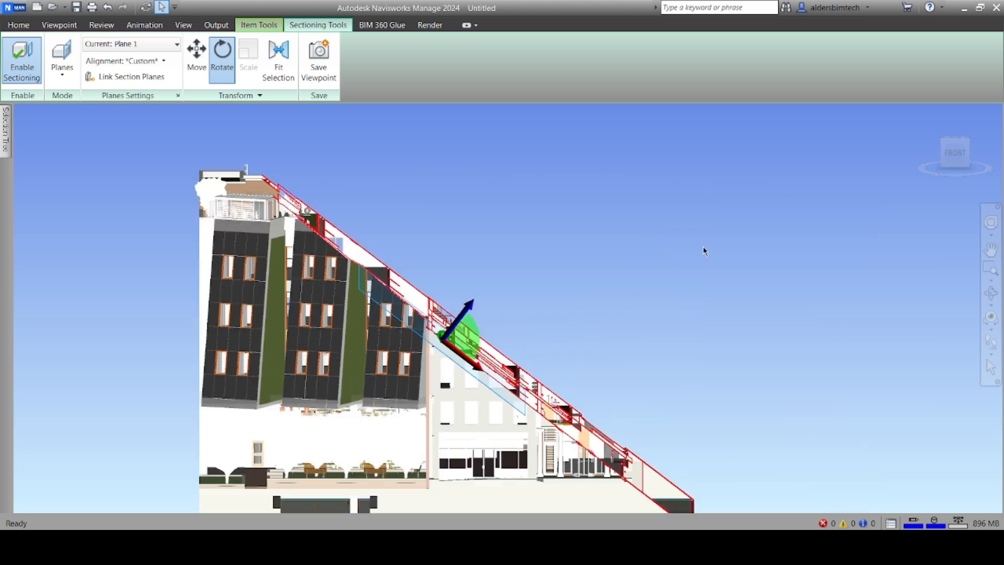
click(934, 167)
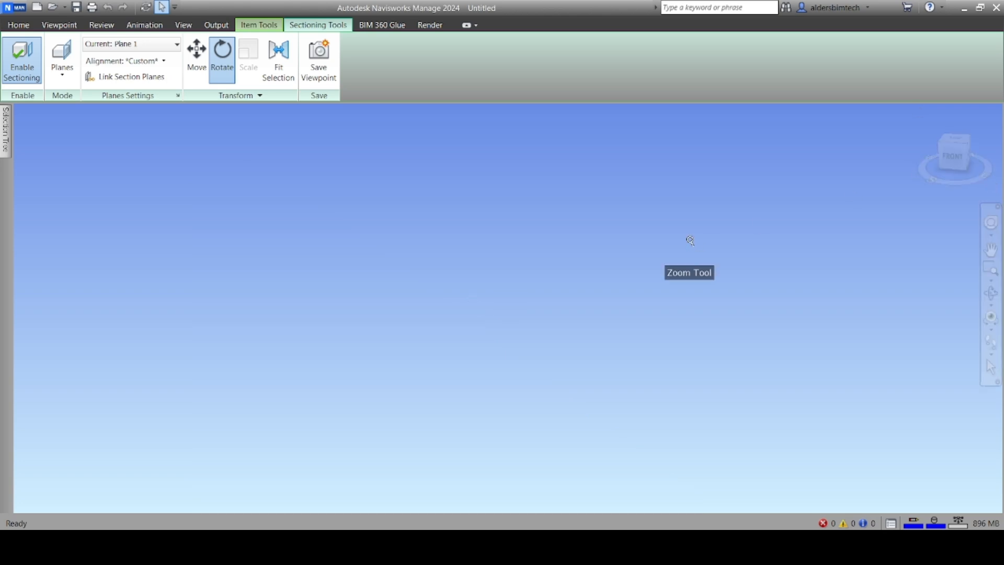
Orbit around to an isometric view of the diagonal cut from the back
right_click(596, 251)
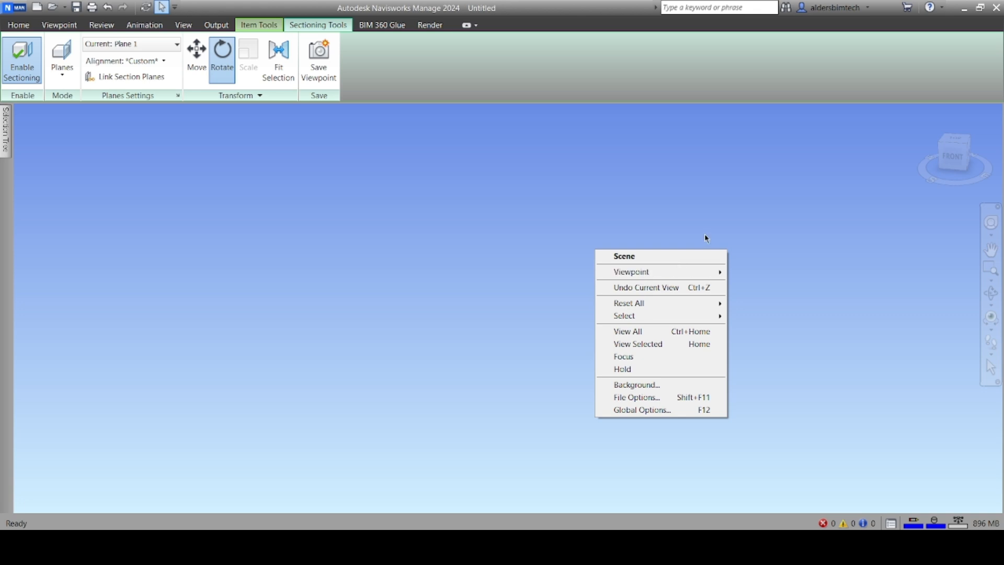
click(693, 248)
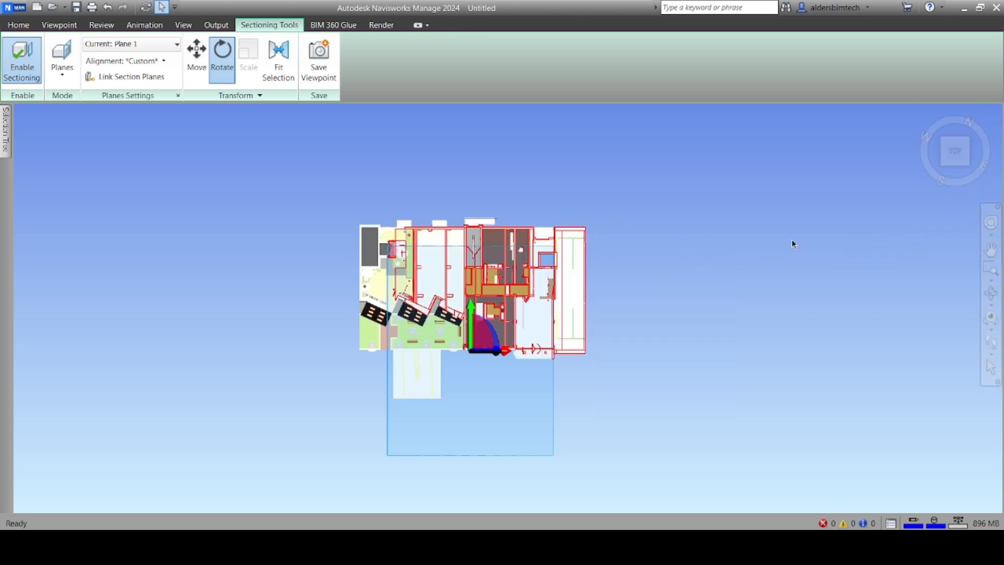
click(492, 298)
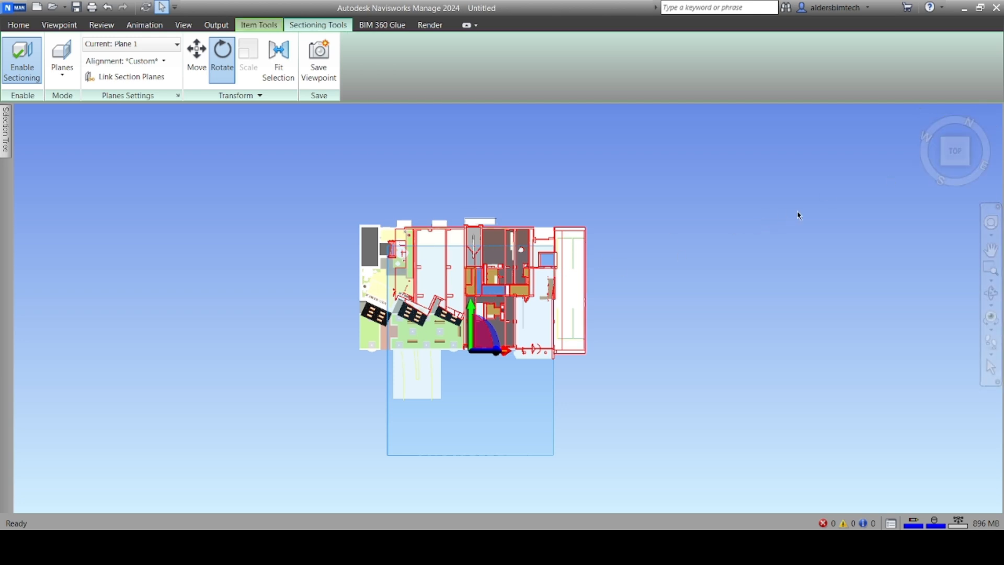
drag(955, 184, 941, 164)
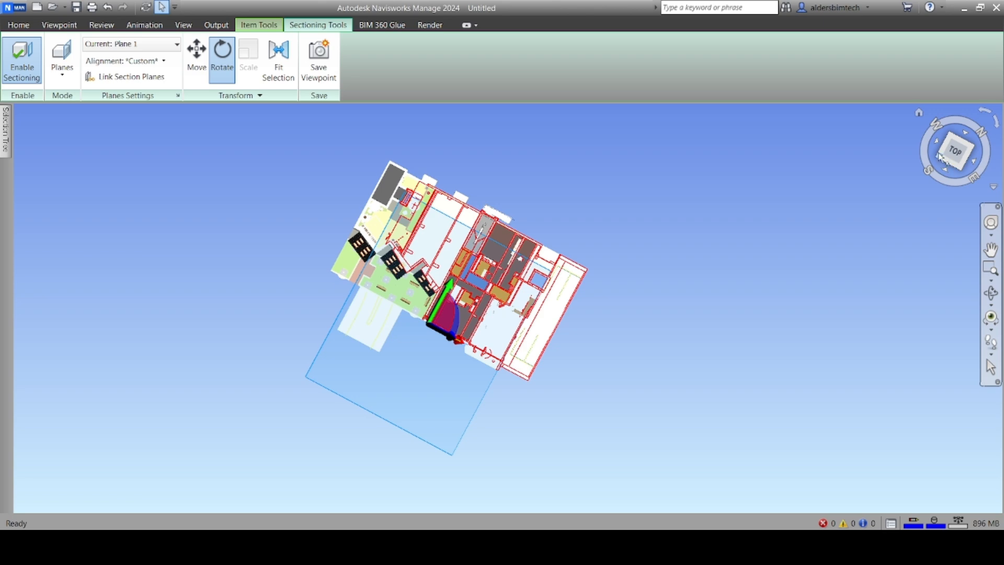
click(941, 163)
shift+middle_drag(905, 480, 476, 460)
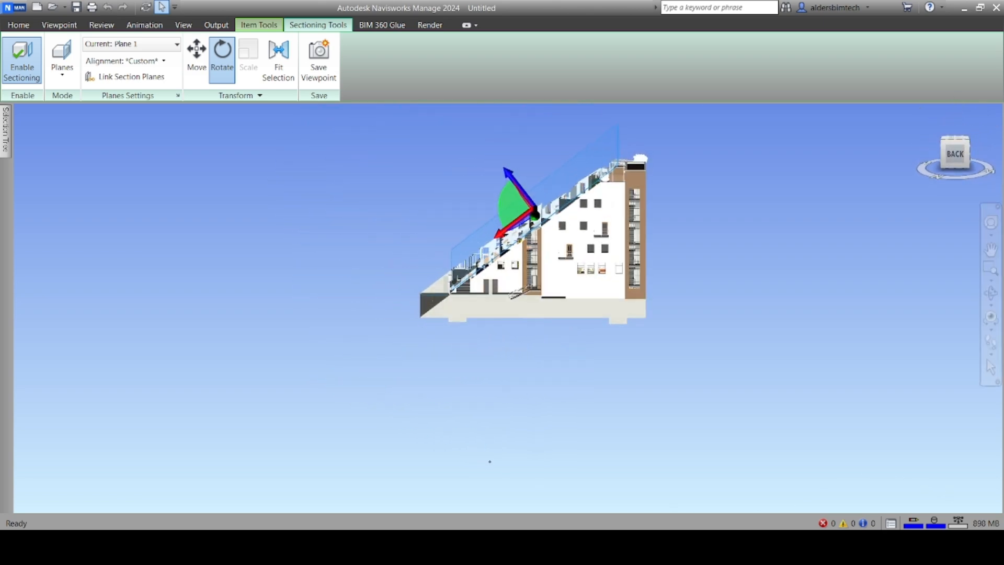
Rotate Plane 1 twice with the gizmo arcs until it stands near-vertical through the building
click(510, 178)
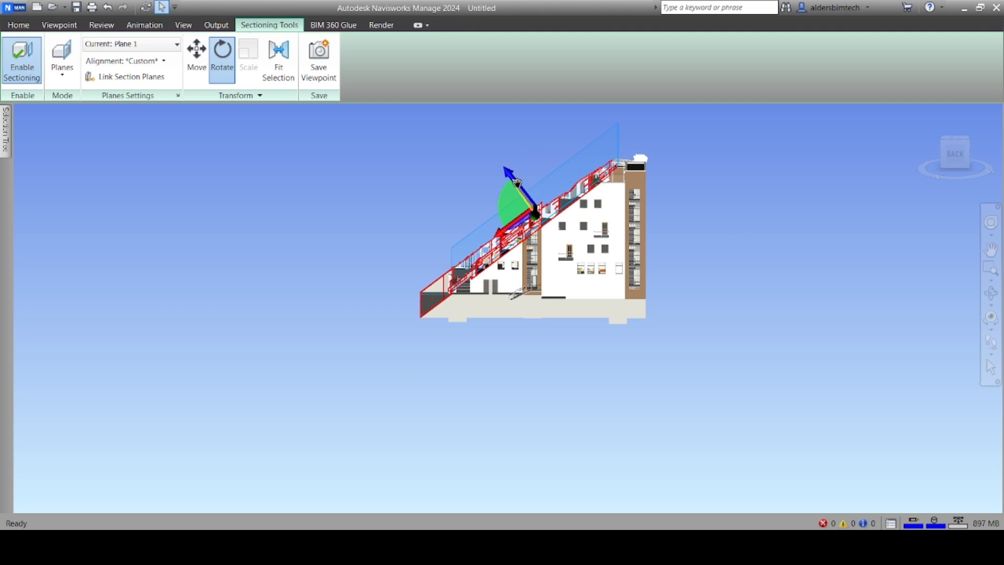
drag(511, 176, 563, 184)
scroll(426, 245, up, 2)
shift+middle_drag(427, 245, 613, 212)
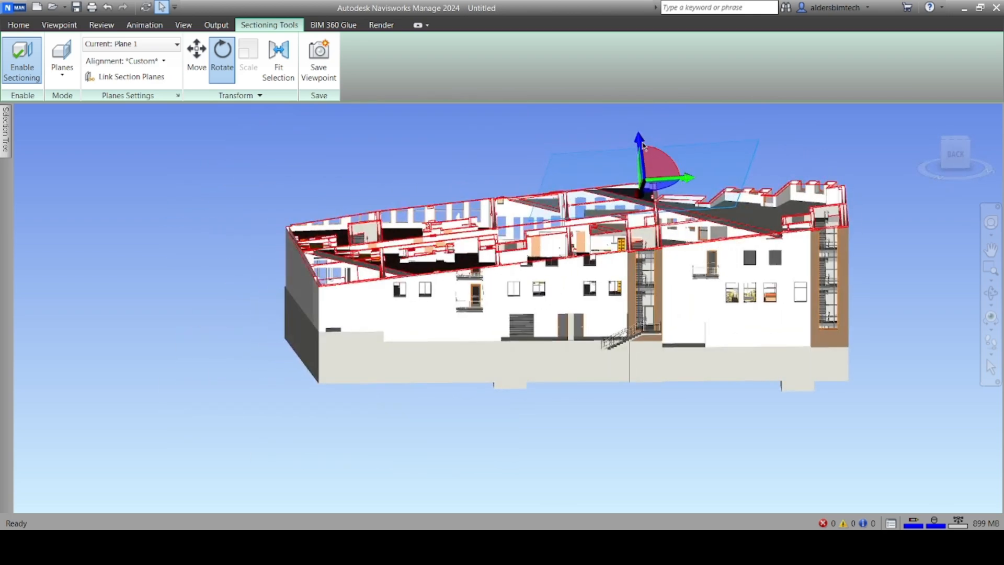
mouse_move(652, 166)
mouse_down()
mouse_move(648, 176)
mouse_move(639, 143)
mouse_move(639, 179)
mouse_up()
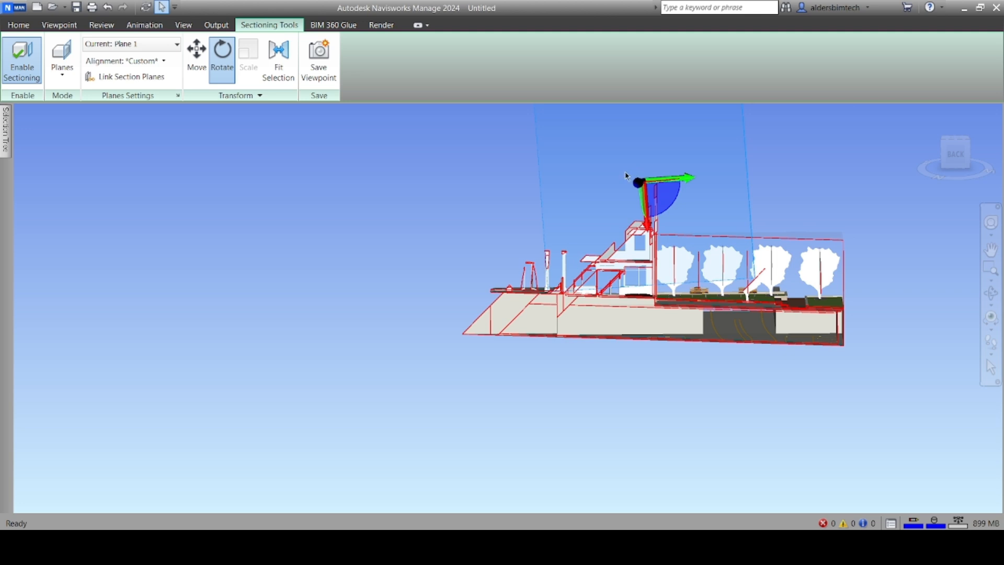
click(197, 58)
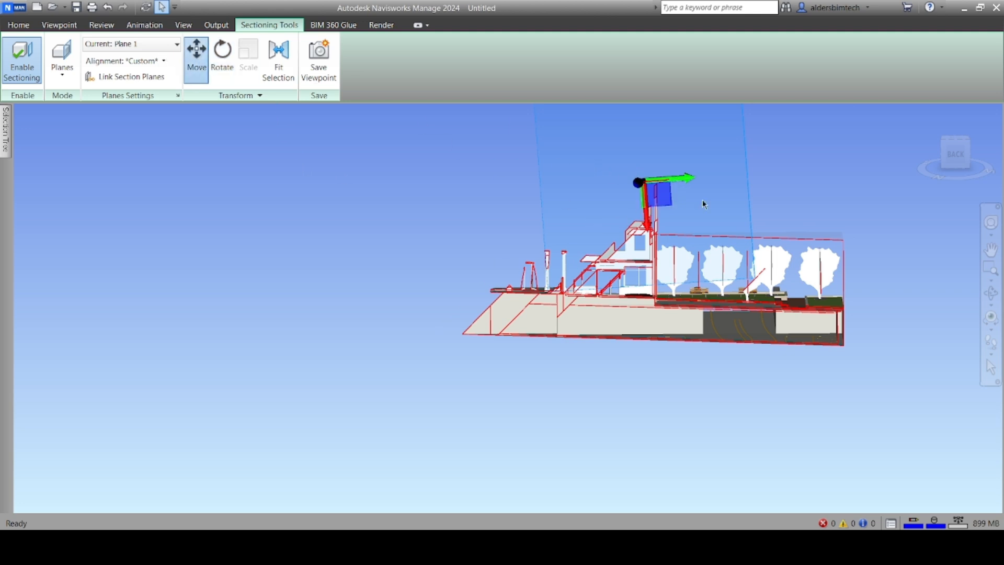
Slide section Plane 1 down and across the building to inspect its interior
drag(646, 203, 651, 244)
shift+middle_drag(836, 210, 857, 190)
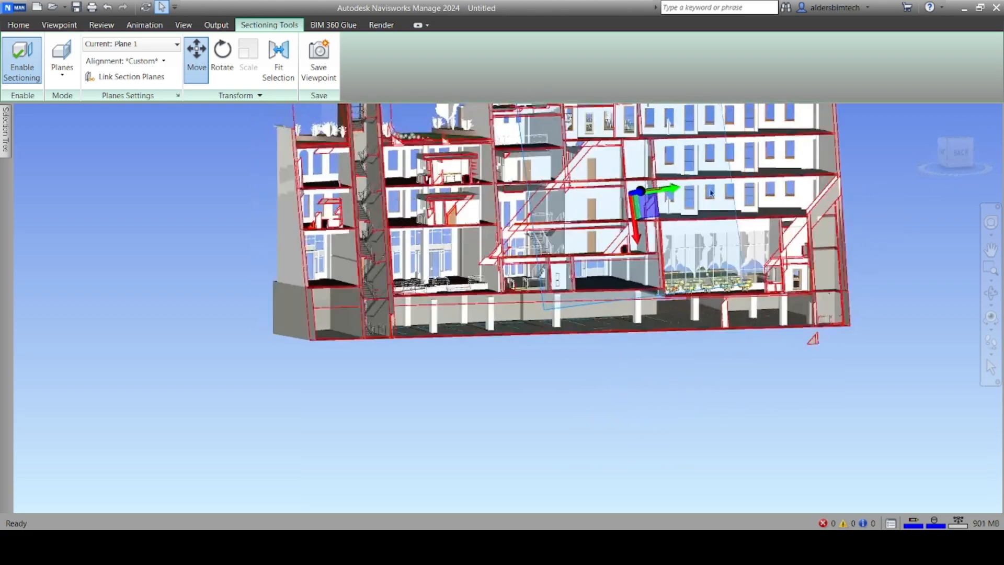
drag(640, 191, 650, 209)
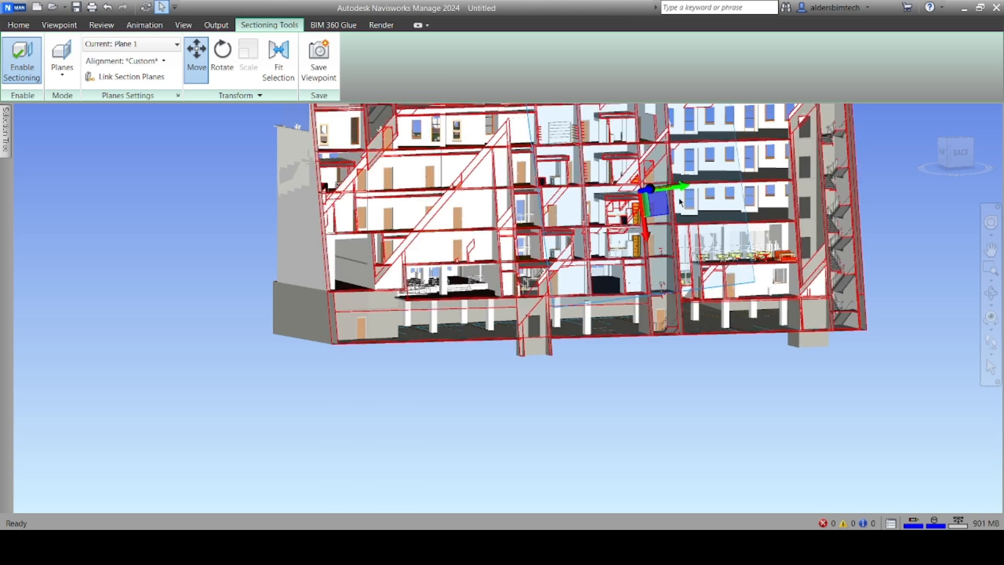
drag(647, 192, 765, 163)
Turn sectioning off and orbit to view the uncut roof from above
shift+middle_drag(565, 297, 628, 350)
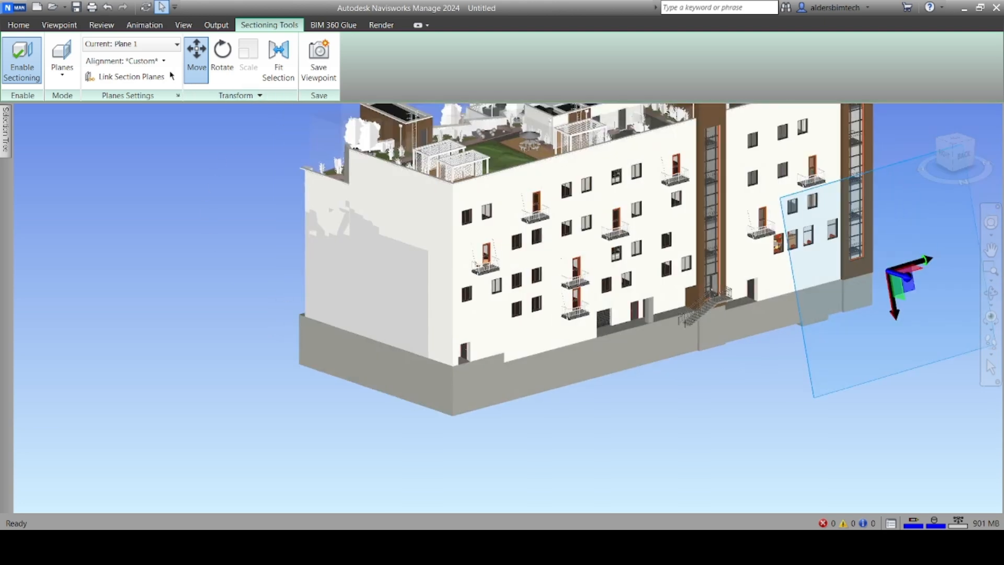
click(21, 58)
shift+middle_drag(327, 254, 302, 318)
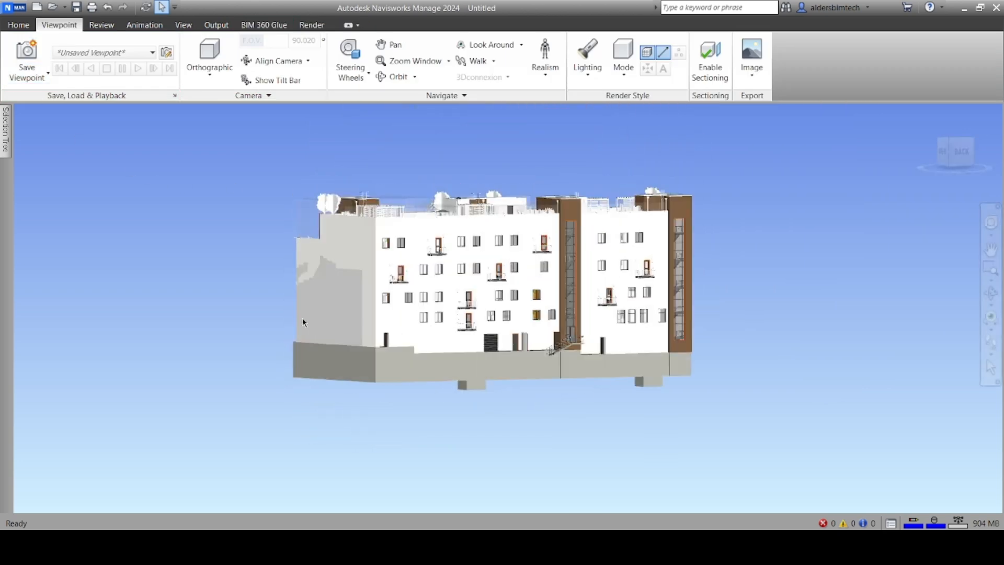
Select the facade and orbit the unsectioned model round to a rear view
click(518, 253)
shift+middle_drag(565, 254, 485, 270)
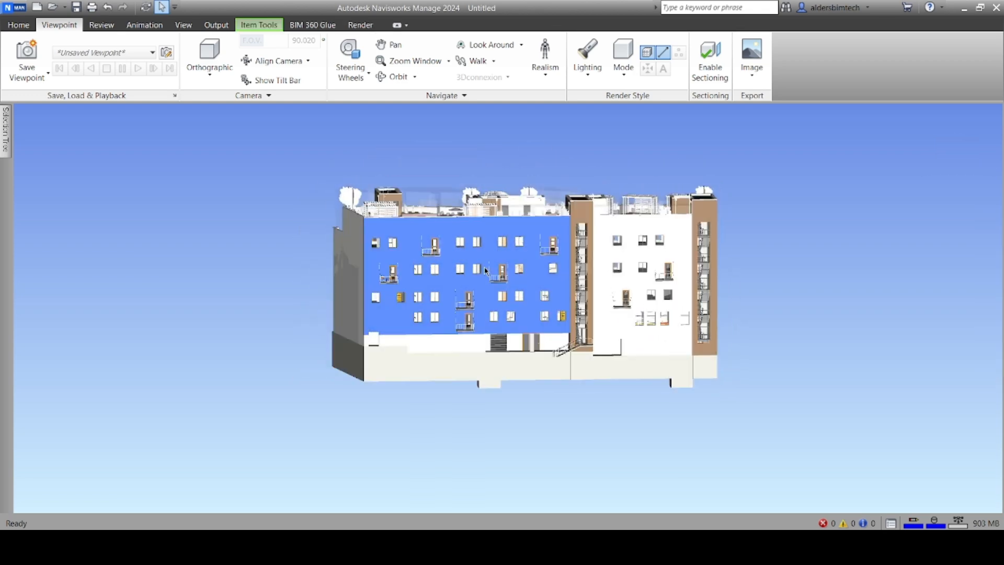
click(18, 25)
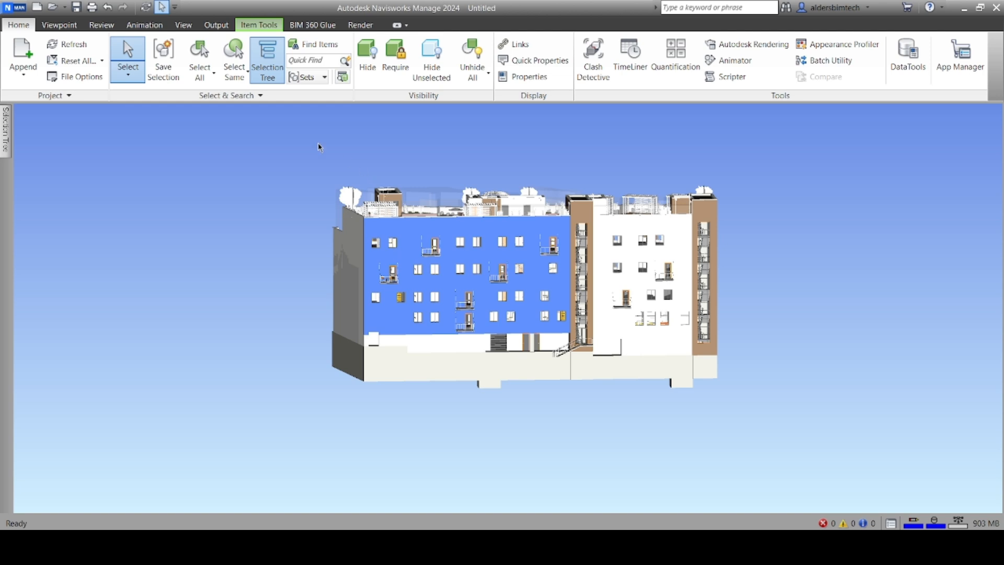
Append 'Snowdon Towers Sample Structural.nwc' to the scene
click(23, 80)
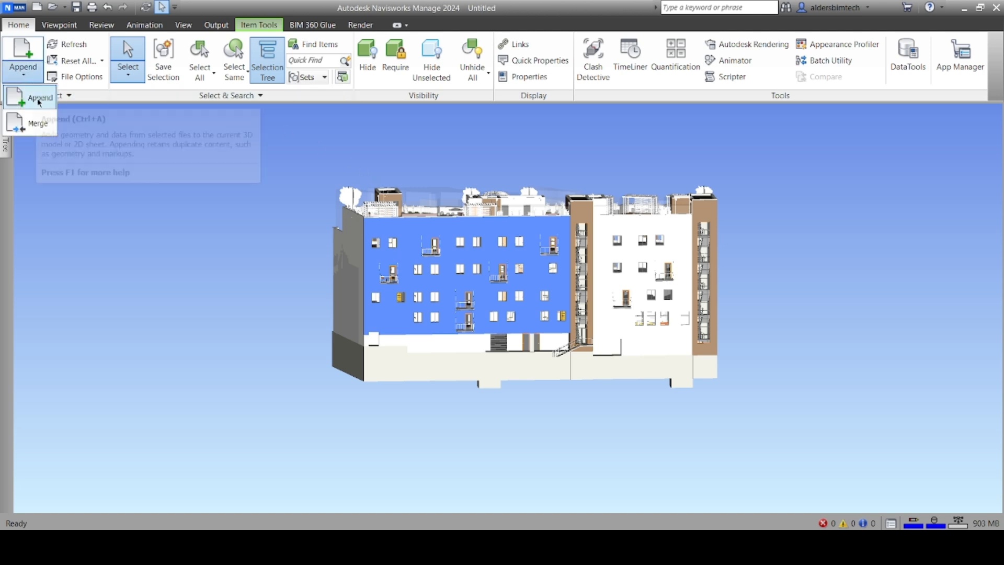
click(32, 100)
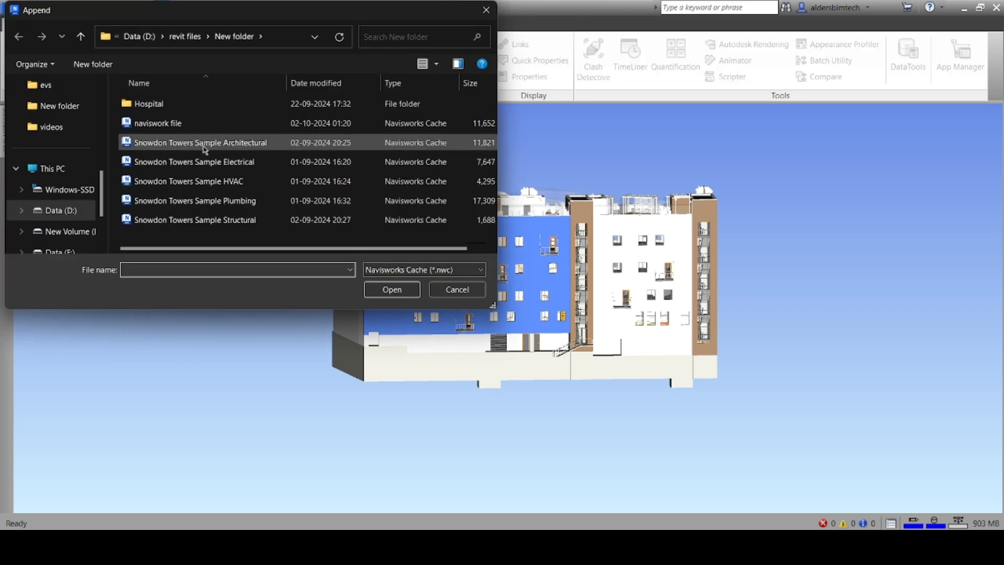
click(260, 220)
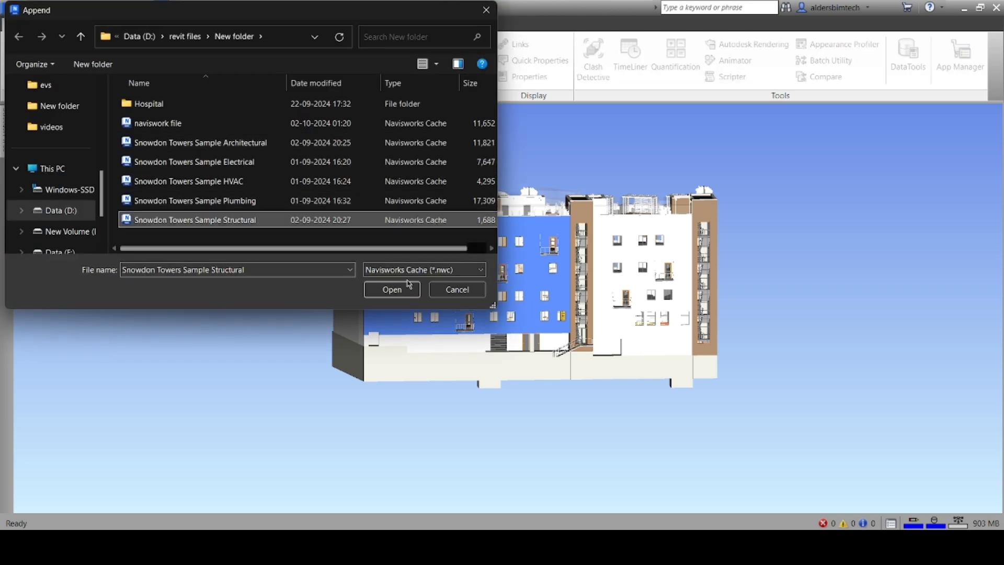
click(406, 292)
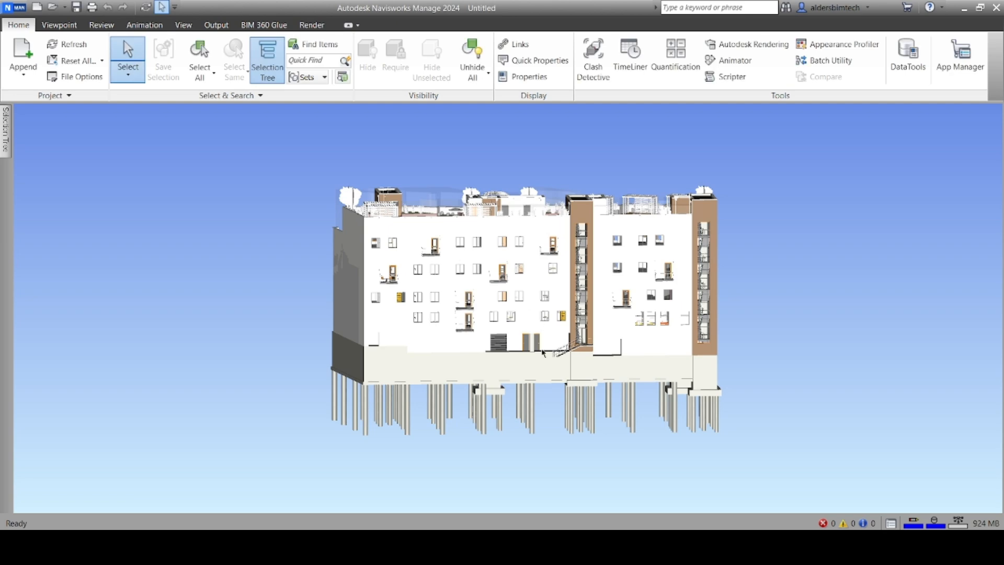
Orbit, zoom and pan to inspect the foundation piles beneath the building
shift+middle_drag(482, 431, 3, 366)
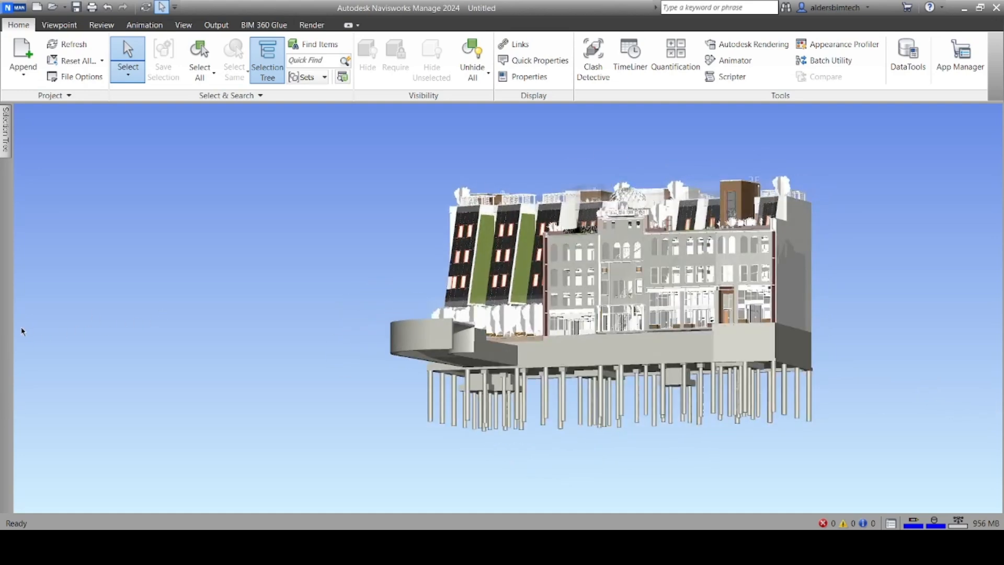
scroll(608, 313, up, 3)
middle_drag(640, 303, 568, 309)
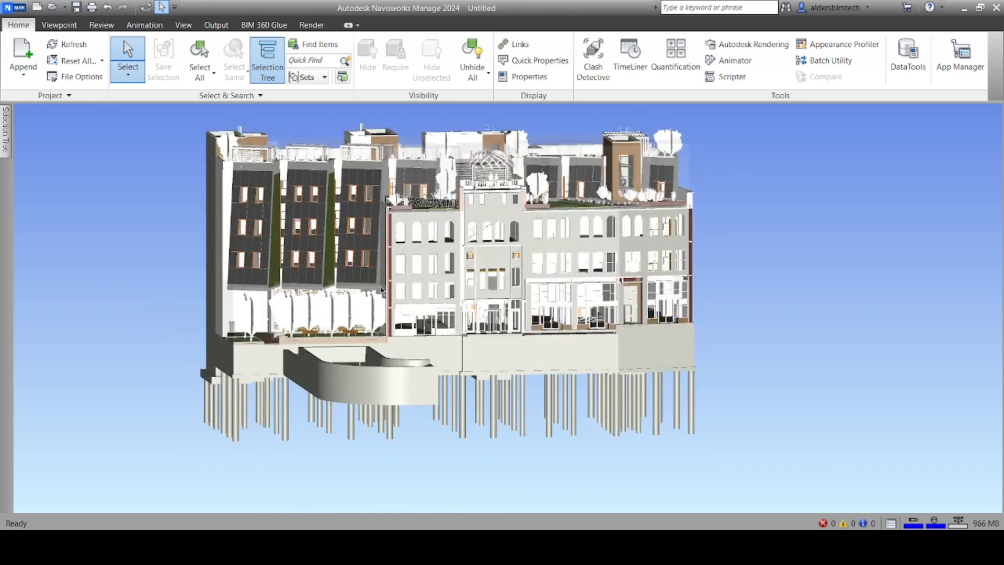